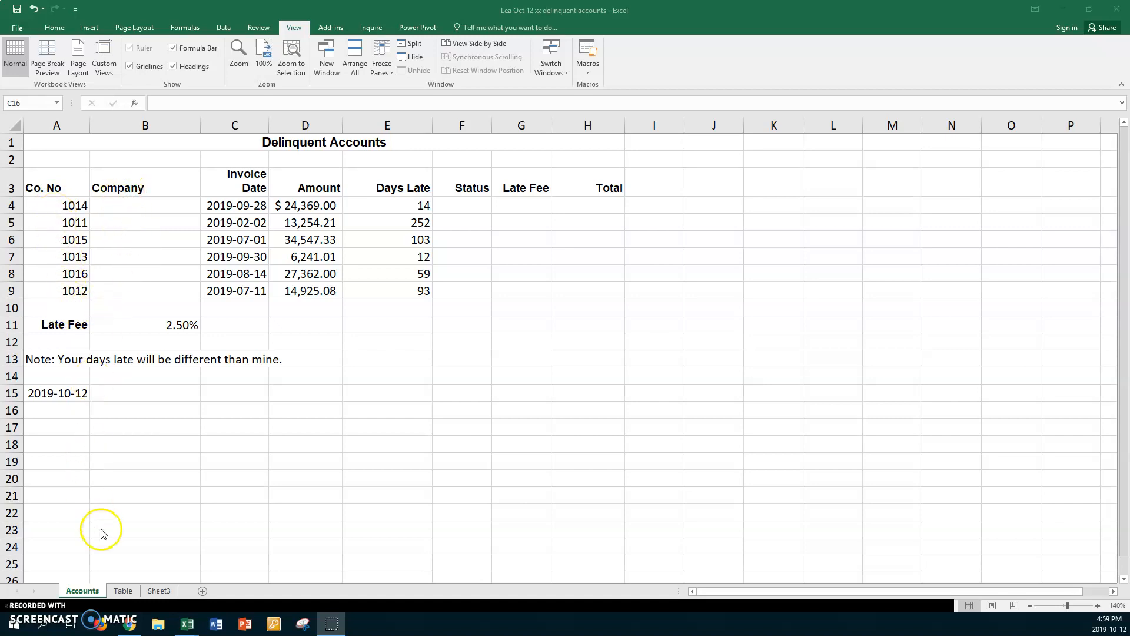
# Step: Switch to the Table sheet and set its zoom to a custom 150%
pyautogui.click(123, 590)
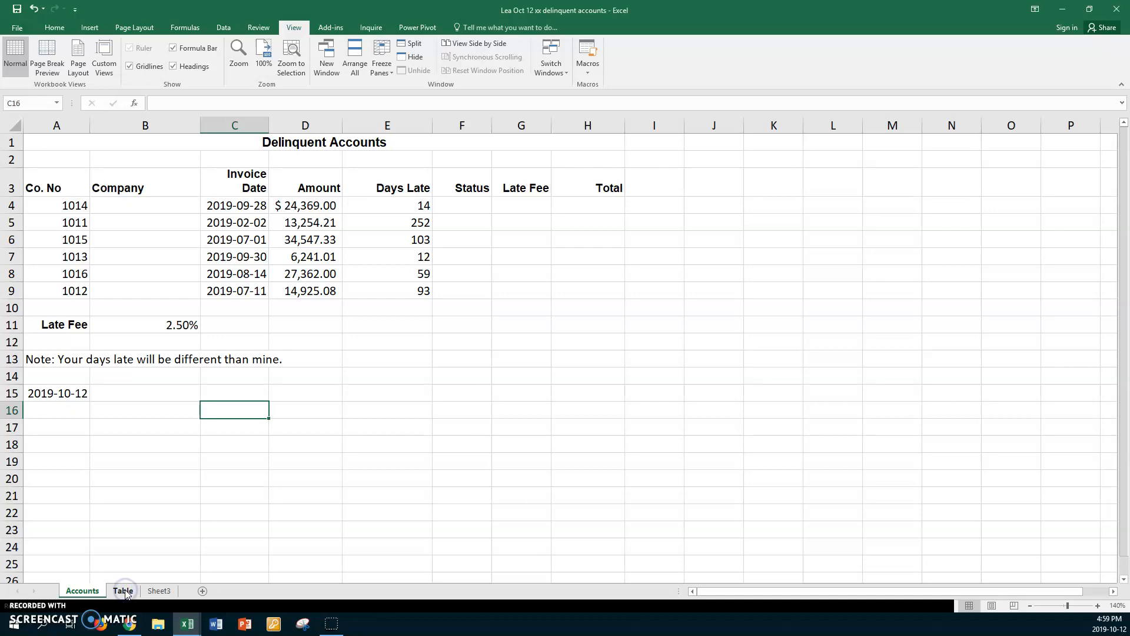
pyautogui.click(238, 59)
pyautogui.click(291, 327)
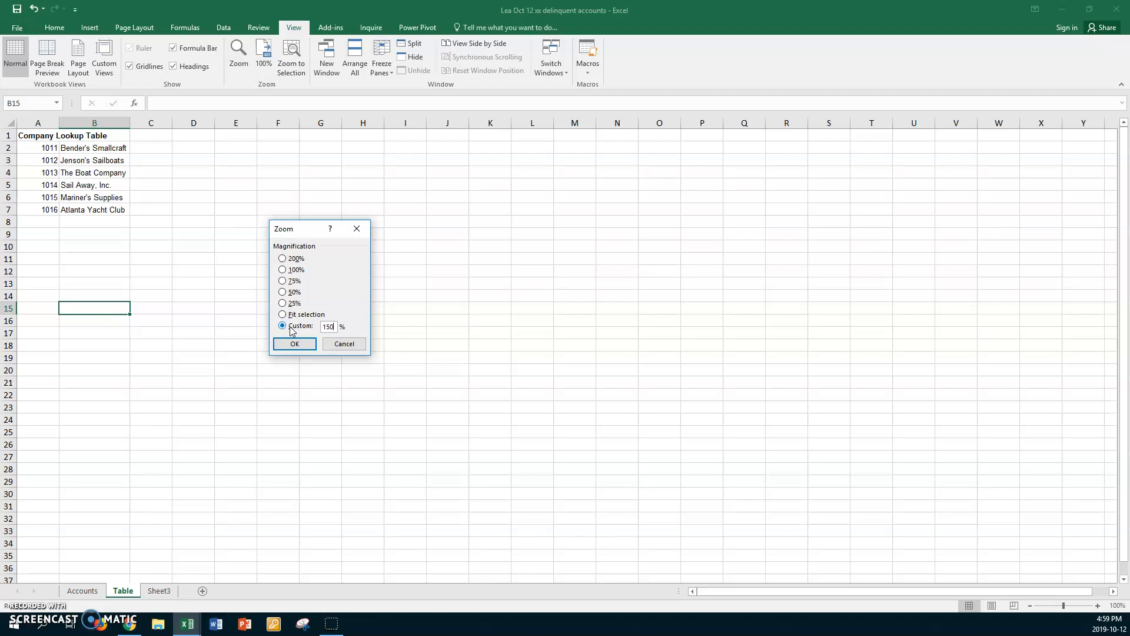
pyautogui.press('Return')
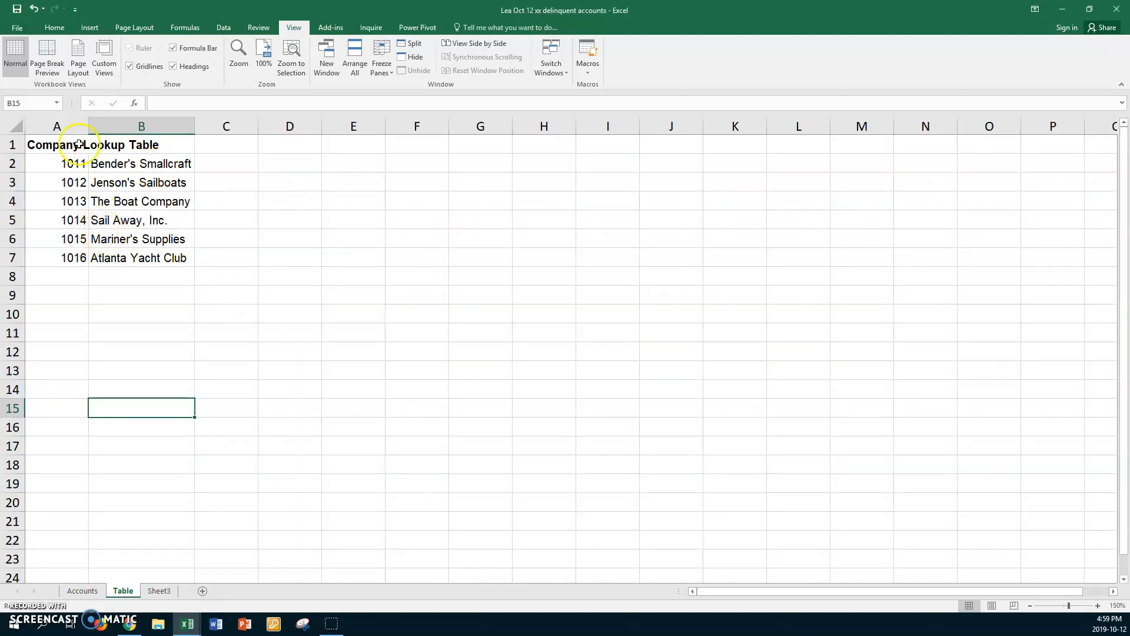
# Step: Name the lookup range A2:B7 TCompany, and reselect the range by that name to check it
pyautogui.click(53, 163)
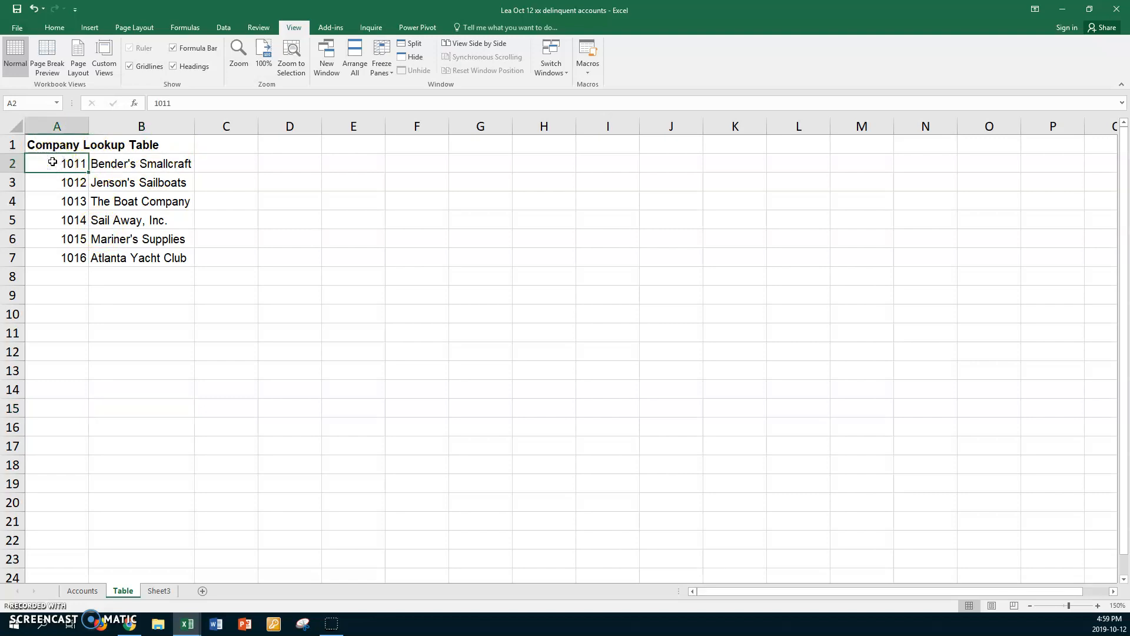
pyautogui.keyDown('shift'); pyautogui.click(180, 258); pyautogui.keyUp('shift')
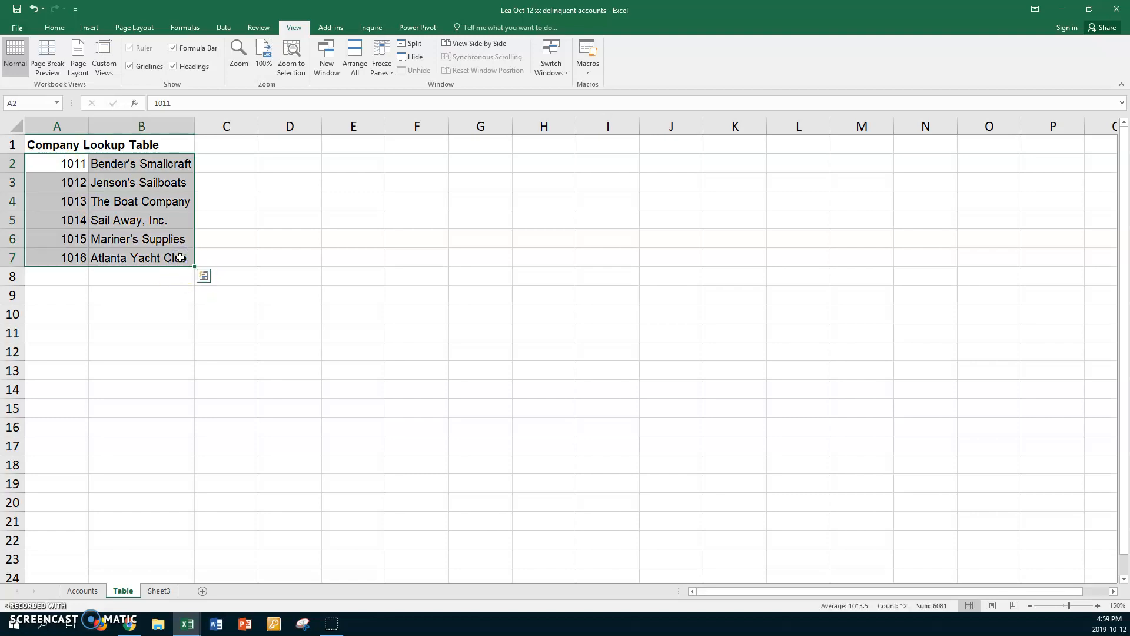
pyautogui.click(24, 103)
pyautogui.press('Return')
pyautogui.click(140, 309)
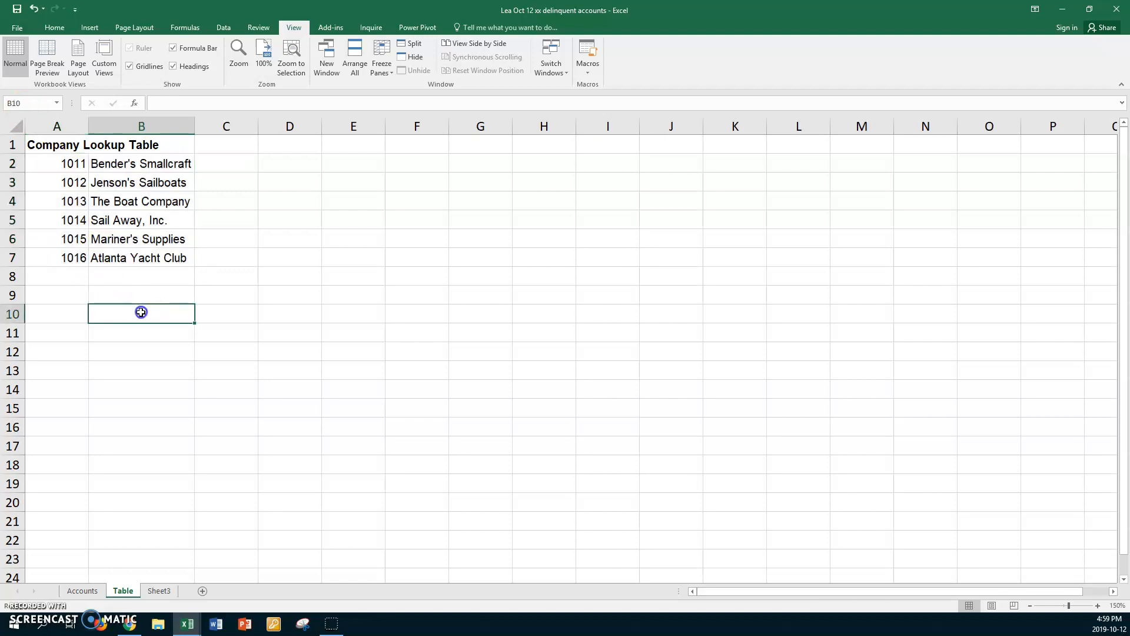
pyautogui.click(57, 103)
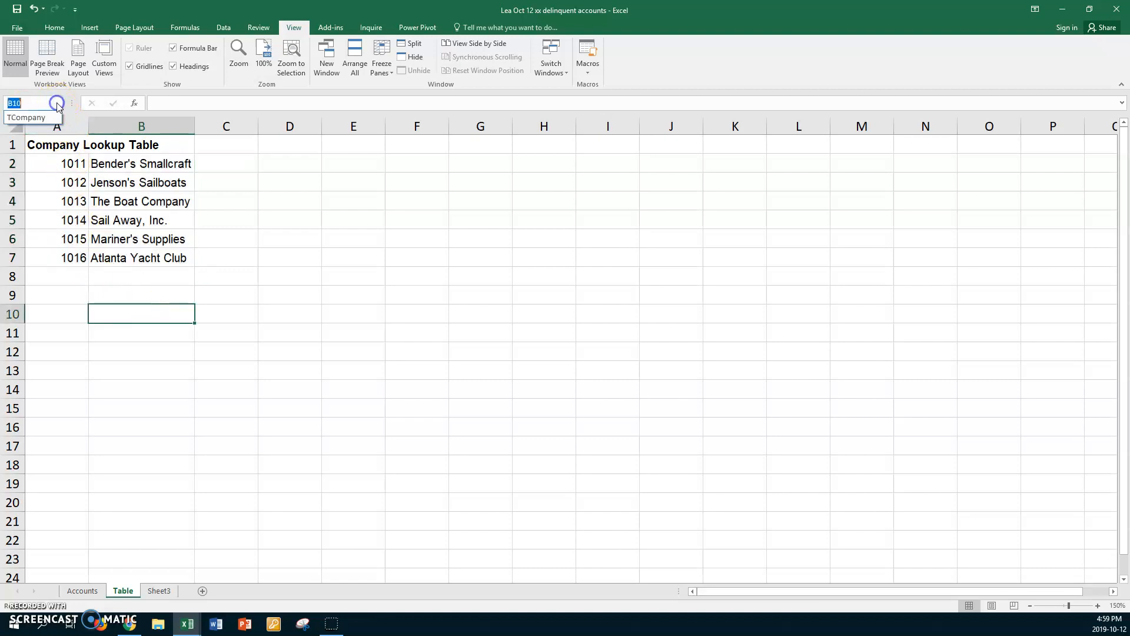
pyautogui.click(30, 116)
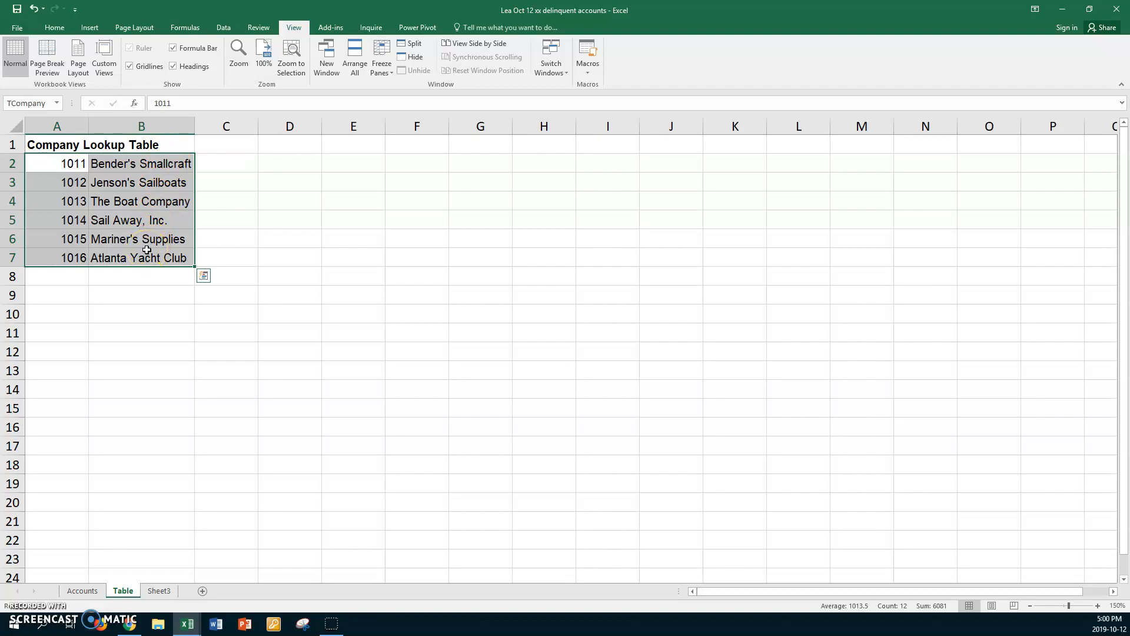
# Step: On the Accounts sheet, start a VLOOKUP formula in B4 with A4 as the lookup value
pyautogui.click(86, 592)
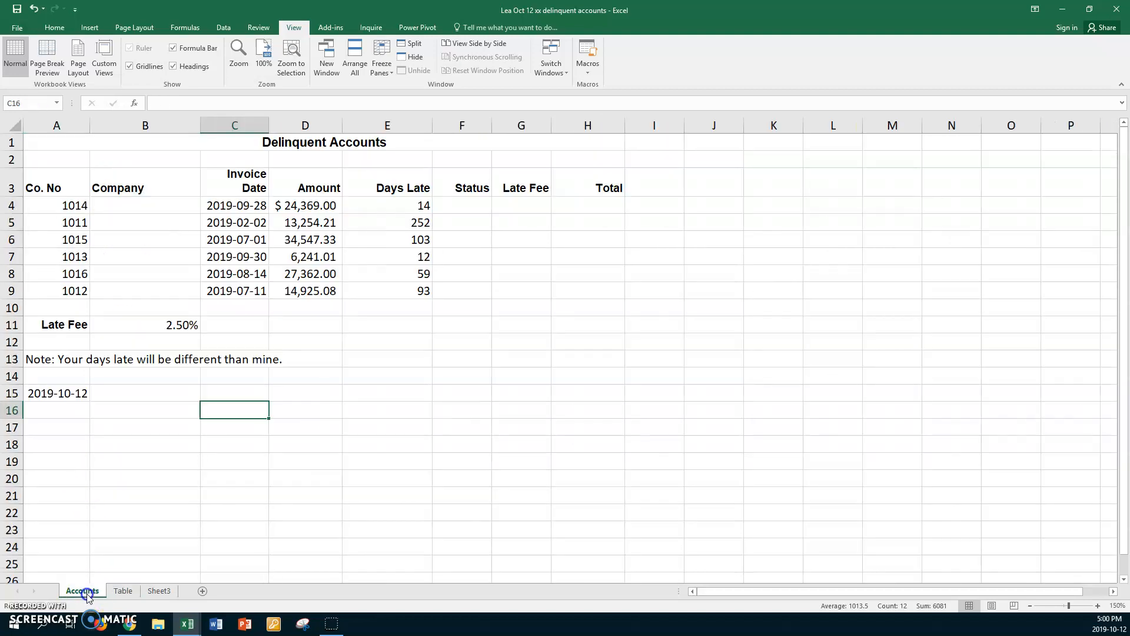
pyautogui.click(161, 207)
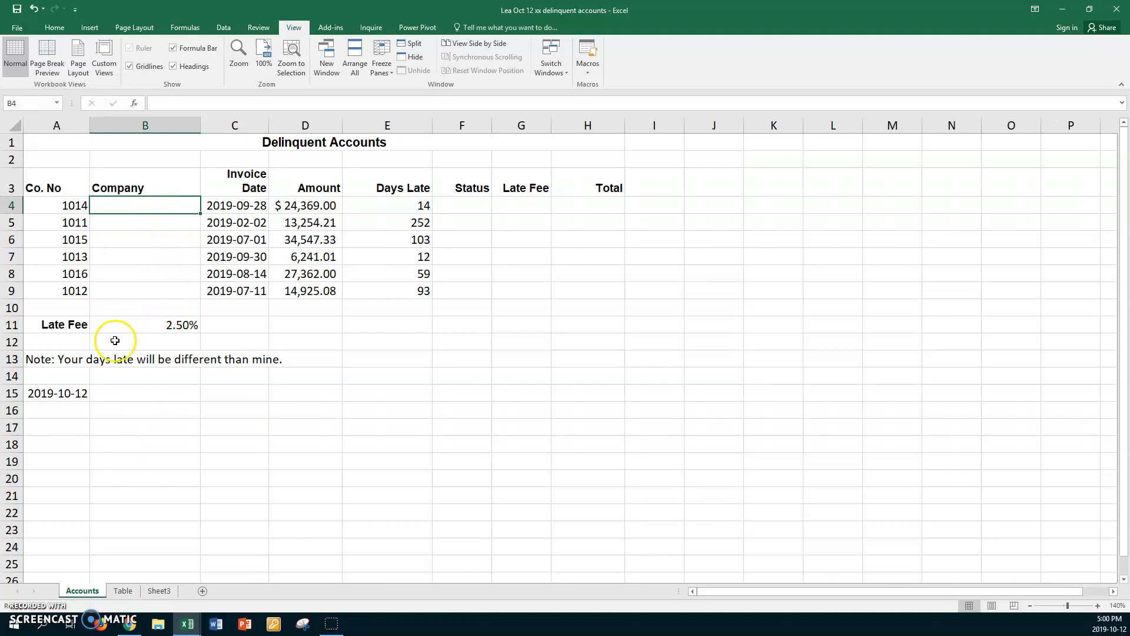
pyautogui.click(30, 610)
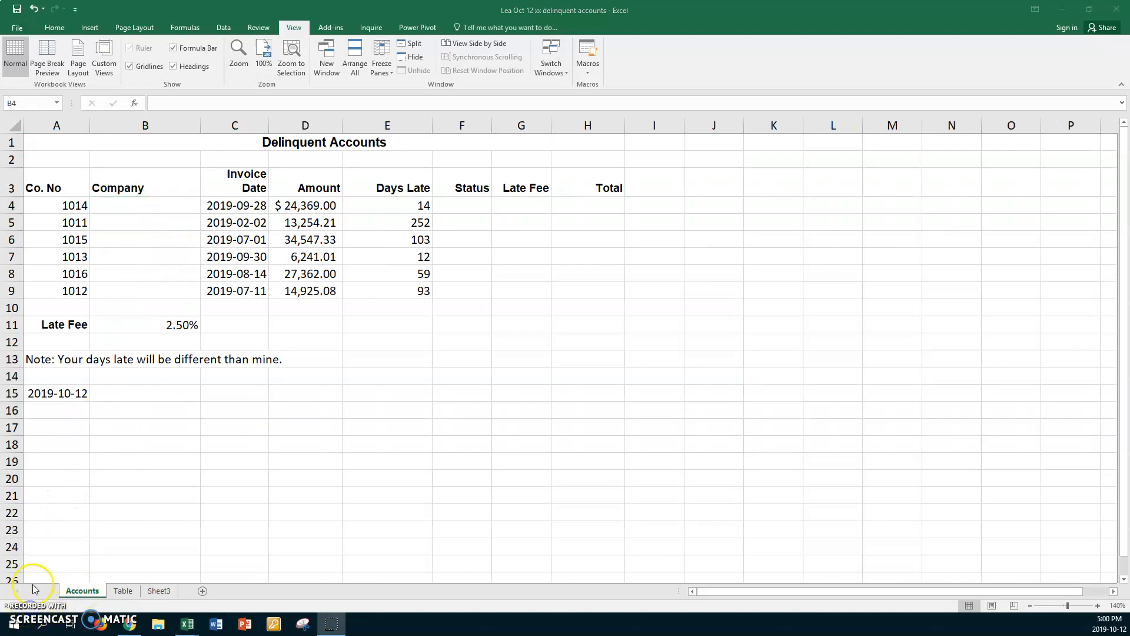
pyautogui.click(158, 202)
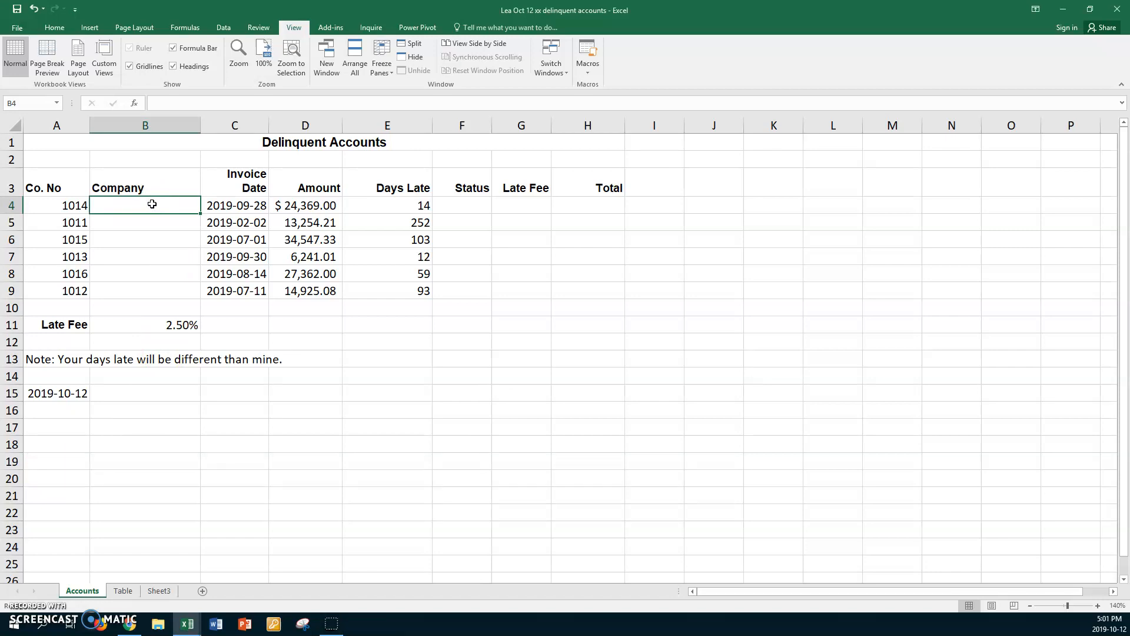
pyautogui.write('=vlookup')
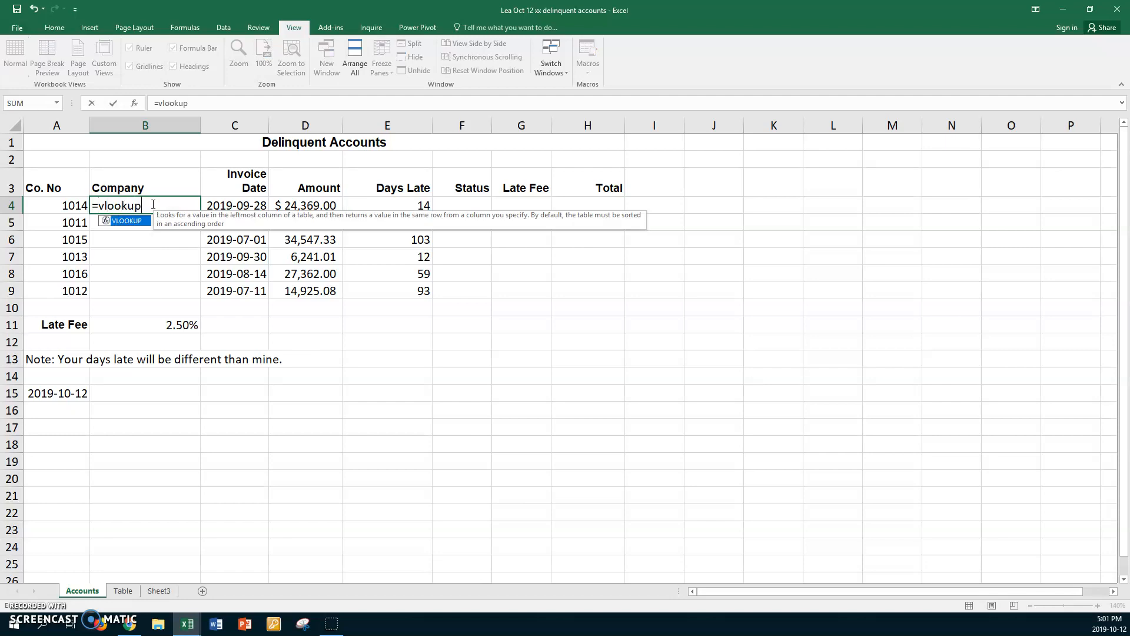
pyautogui.write('(')
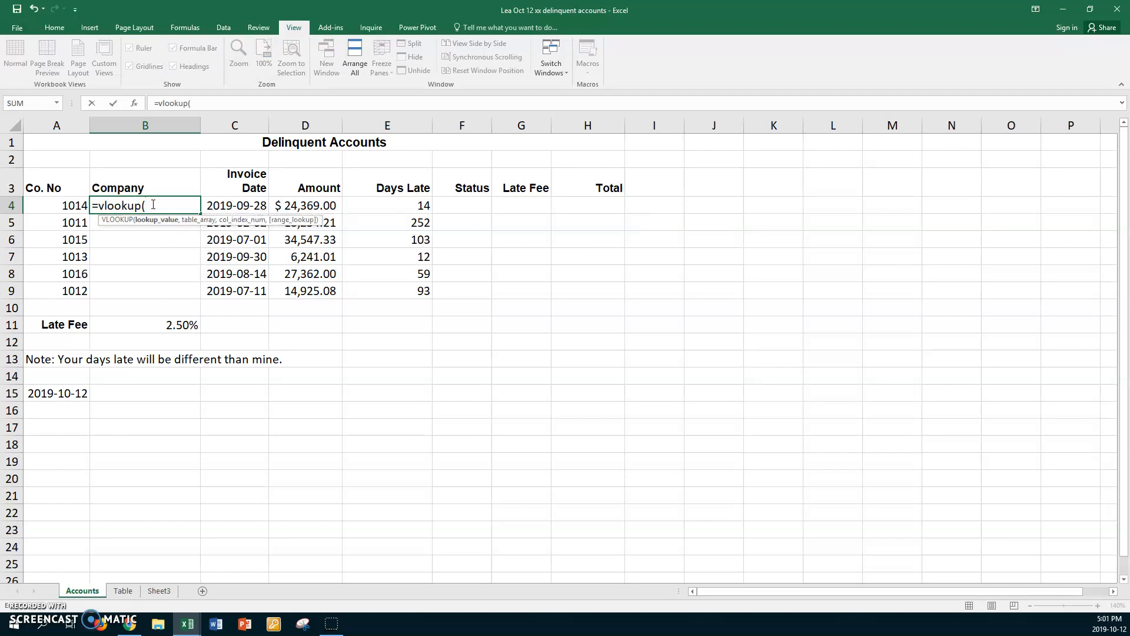
pyautogui.click(136, 210)
pyautogui.click(40, 205)
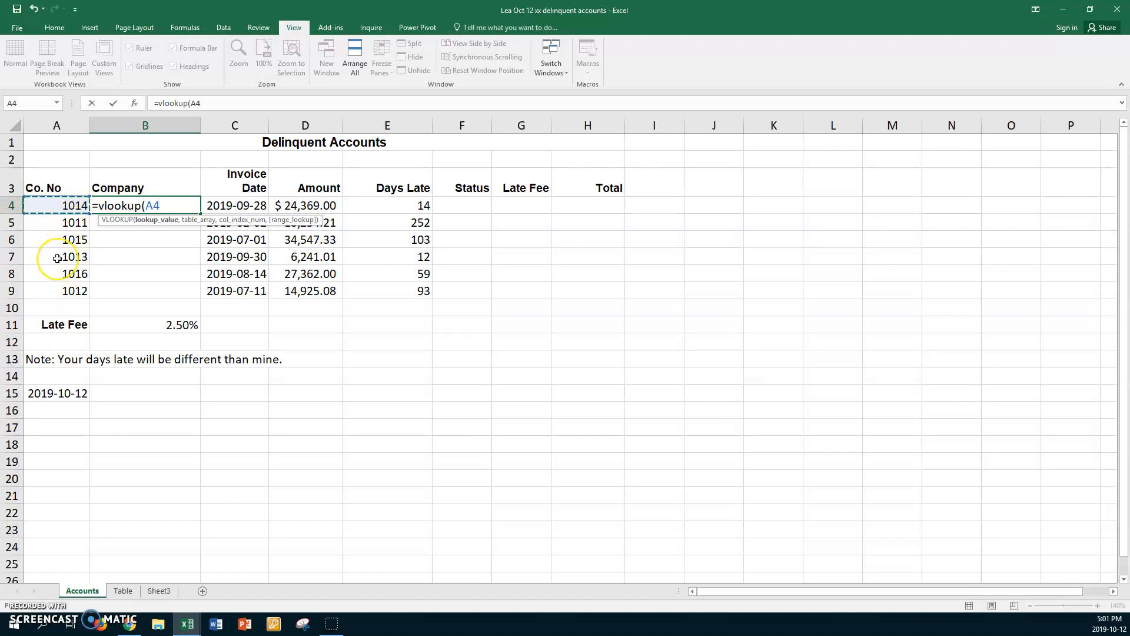
pyautogui.write(',')
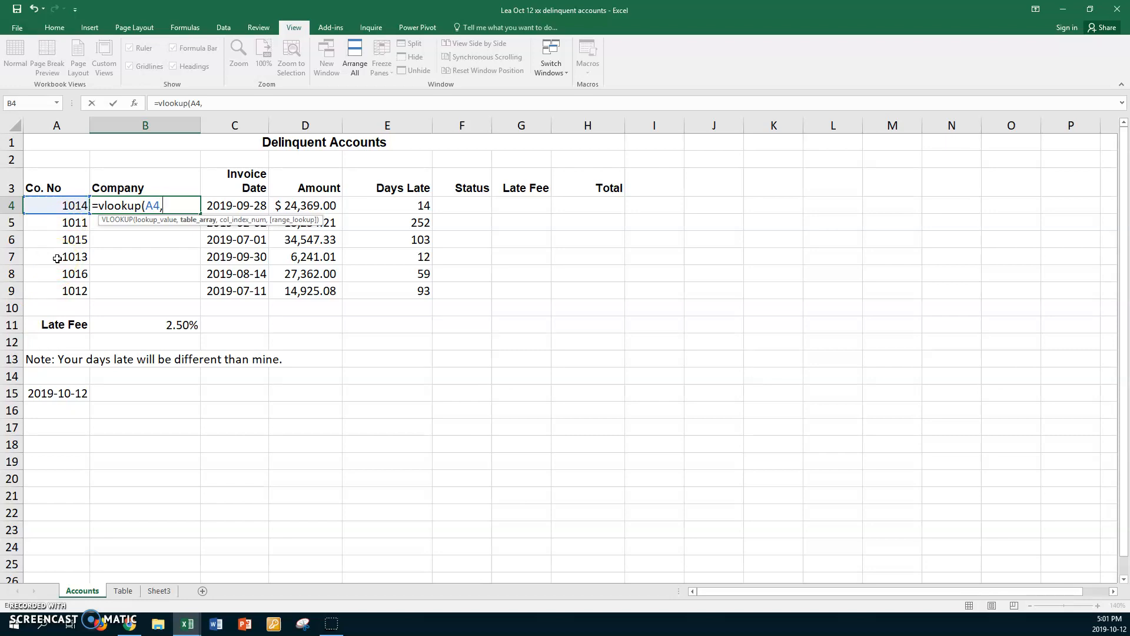
# Step: Complete the VLOOKUP with table TCompany, column 2 and exact match FALSE, and fill it down through B9
pyautogui.press('F3')
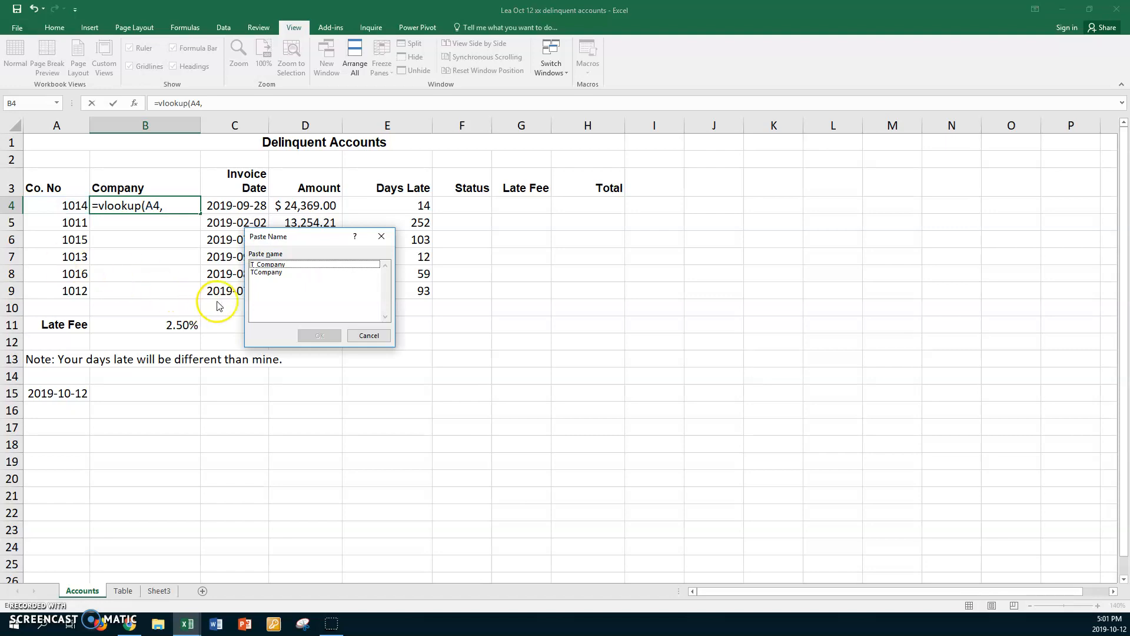
pyautogui.click(264, 274)
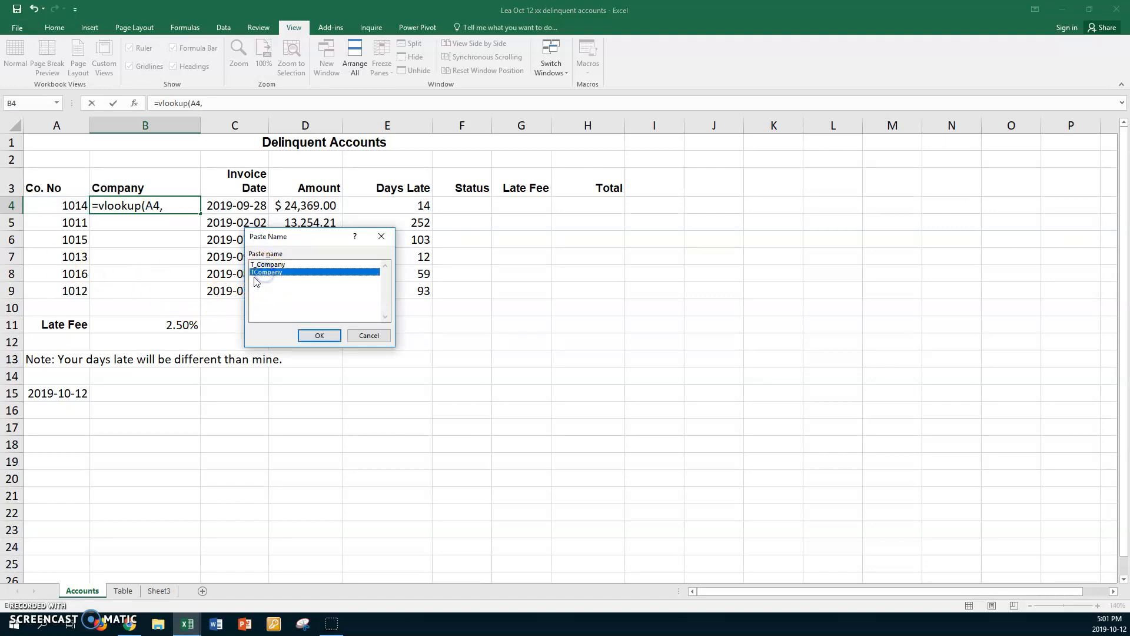
pyautogui.click(306, 336)
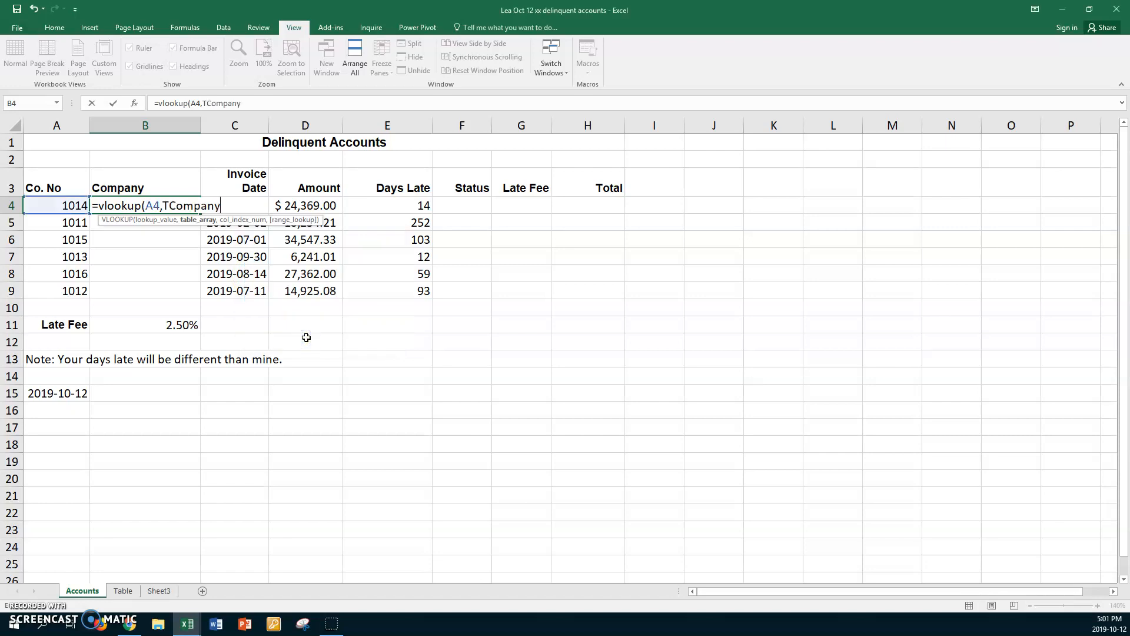
pyautogui.write(',2')
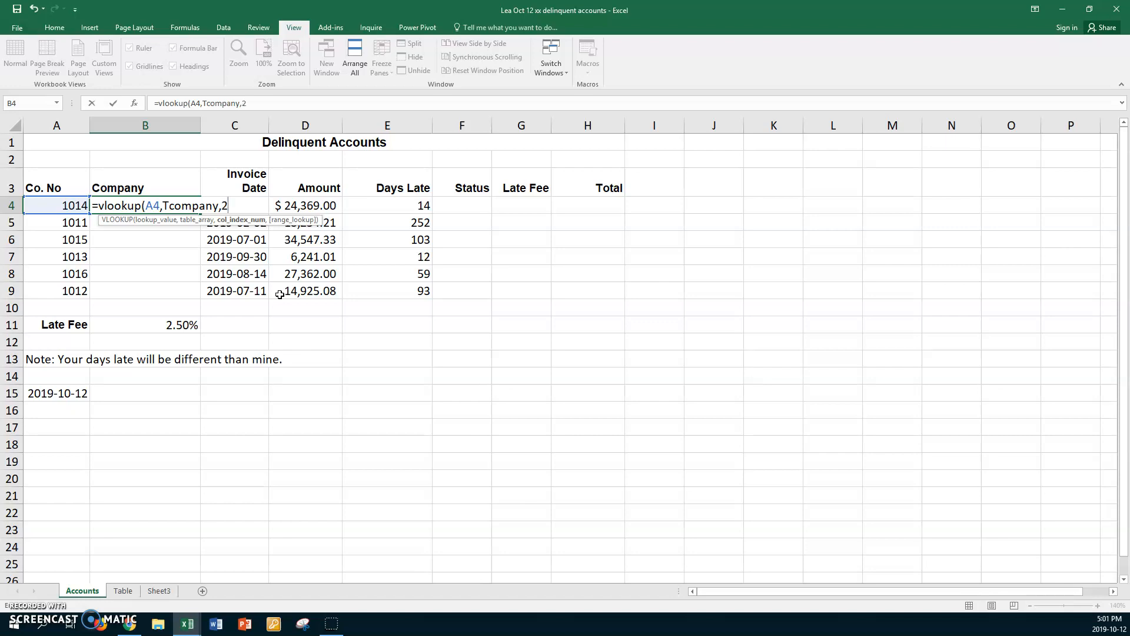
pyautogui.write(',')
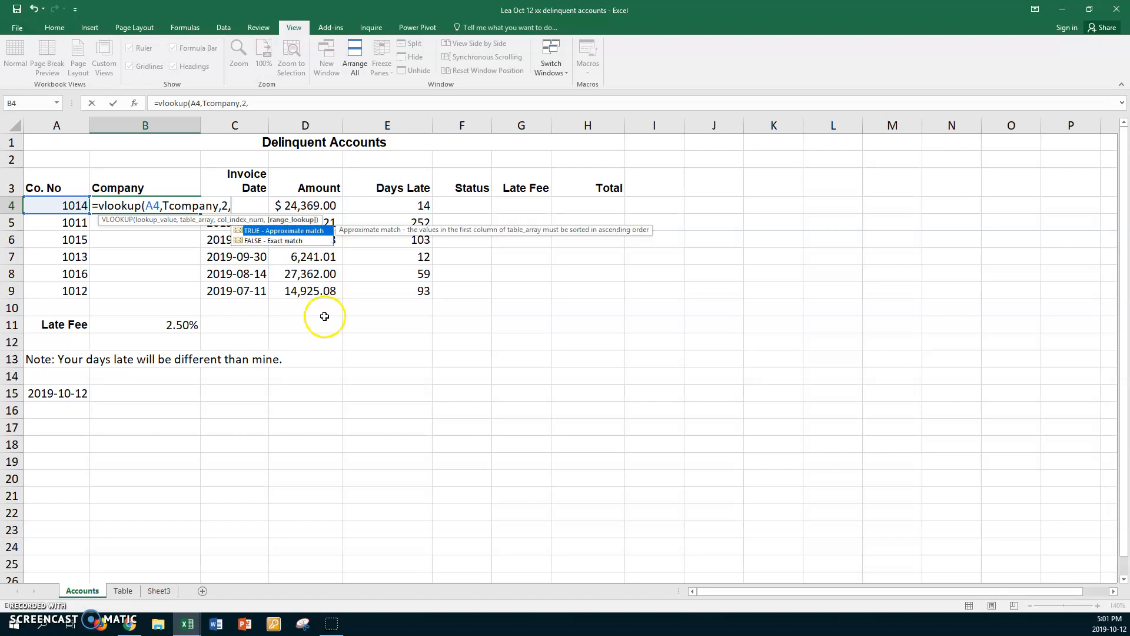
pyautogui.doubleClick(253, 241)
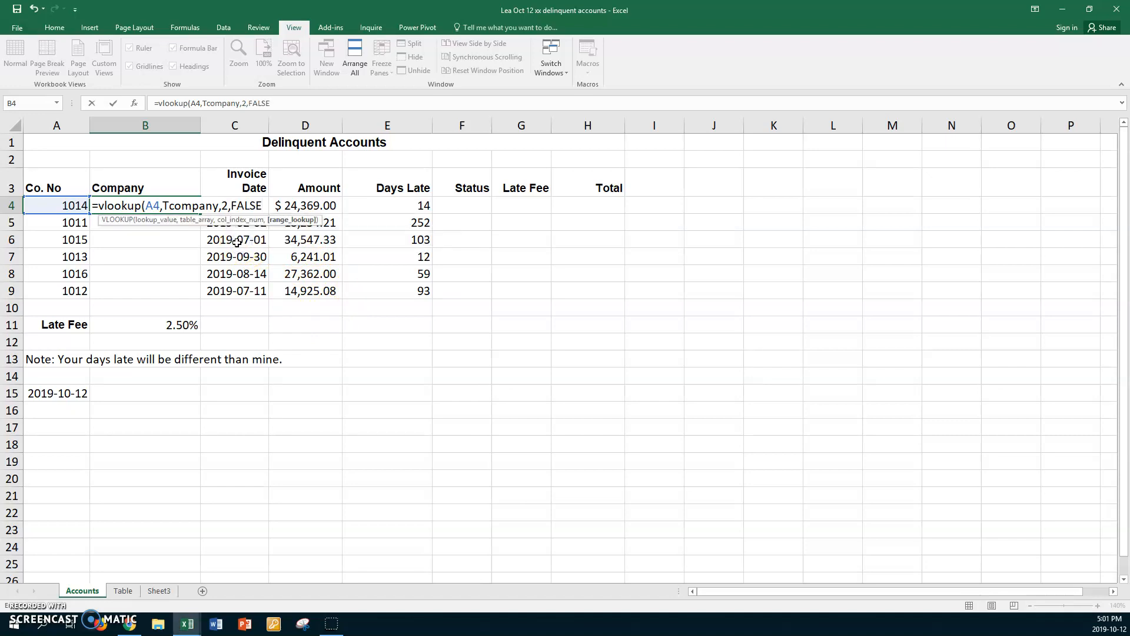
pyautogui.press('Return')
pyautogui.click(193, 205)
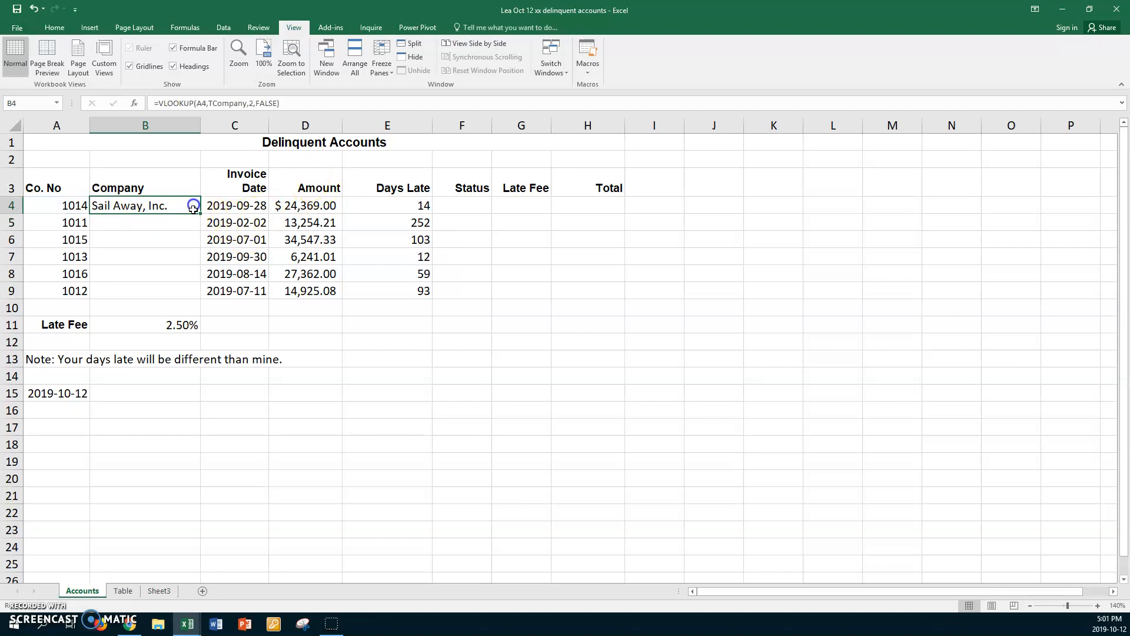
pyautogui.moveTo(201, 214); pyautogui.dragTo(192, 291)
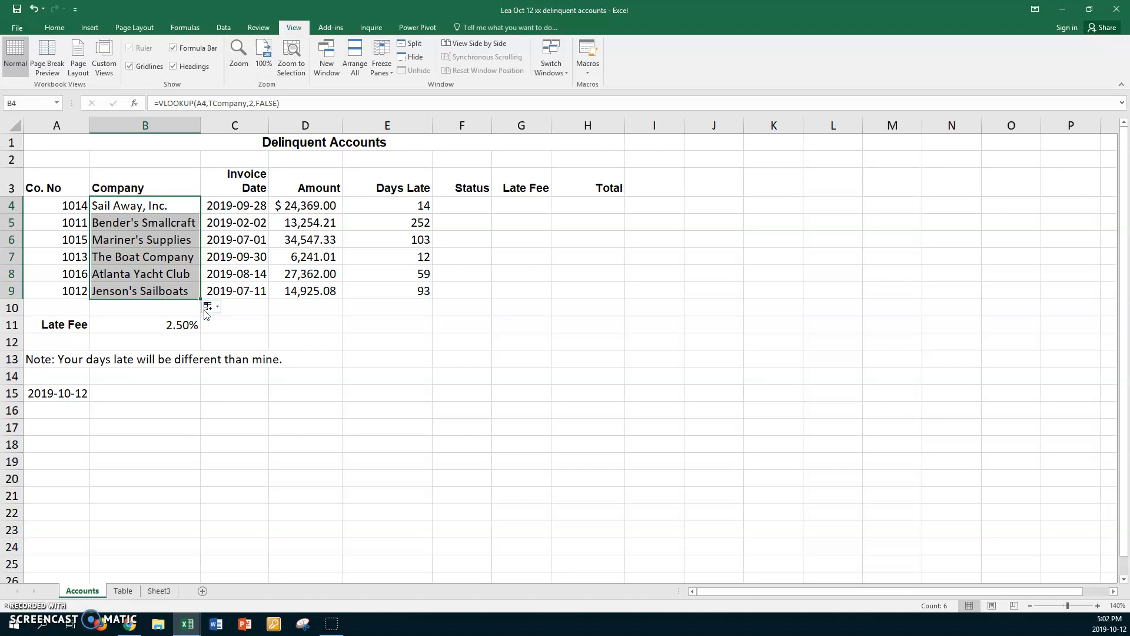
# Step: Examine which cells the Days Late formula in E4 refers to
pyautogui.click(378, 207)
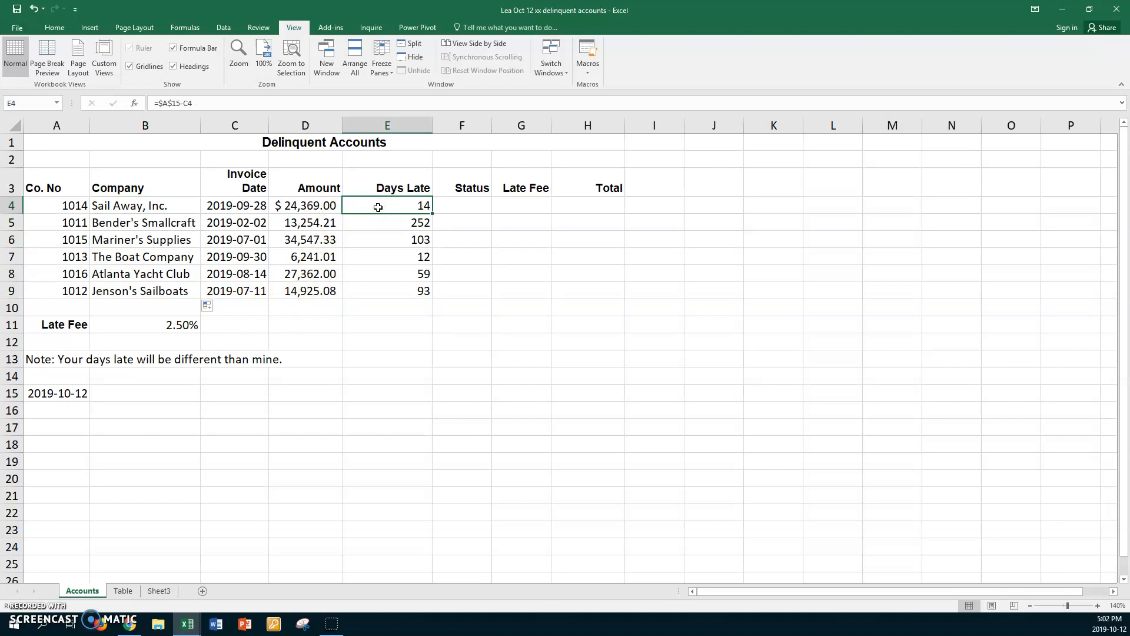
pyautogui.press('F2')
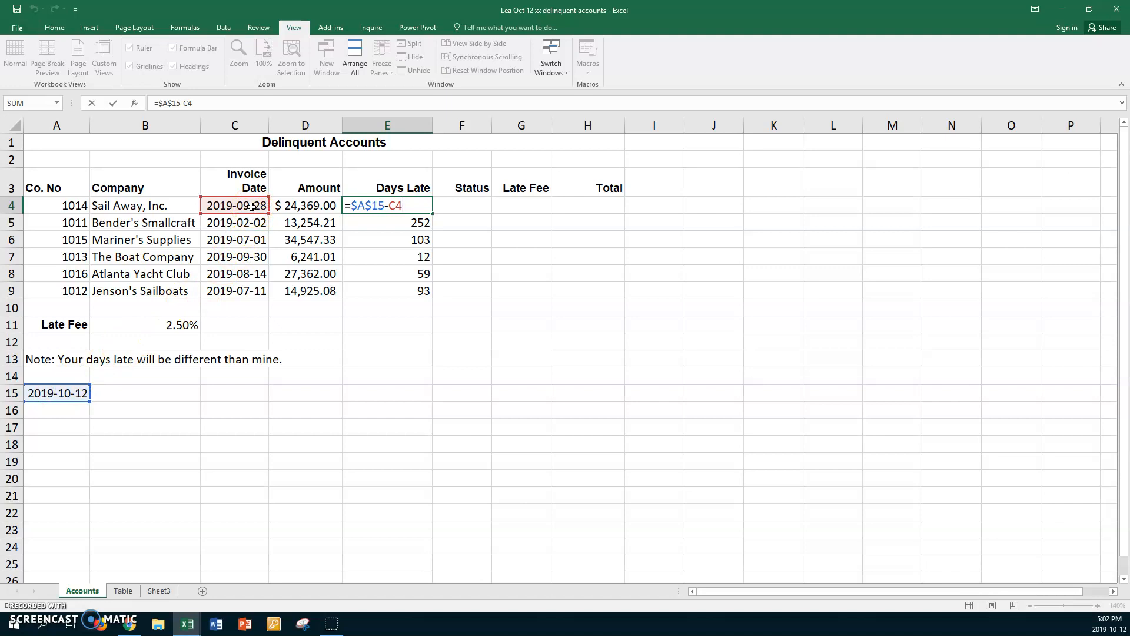
pyautogui.hotkey('ctrl', 'Return')
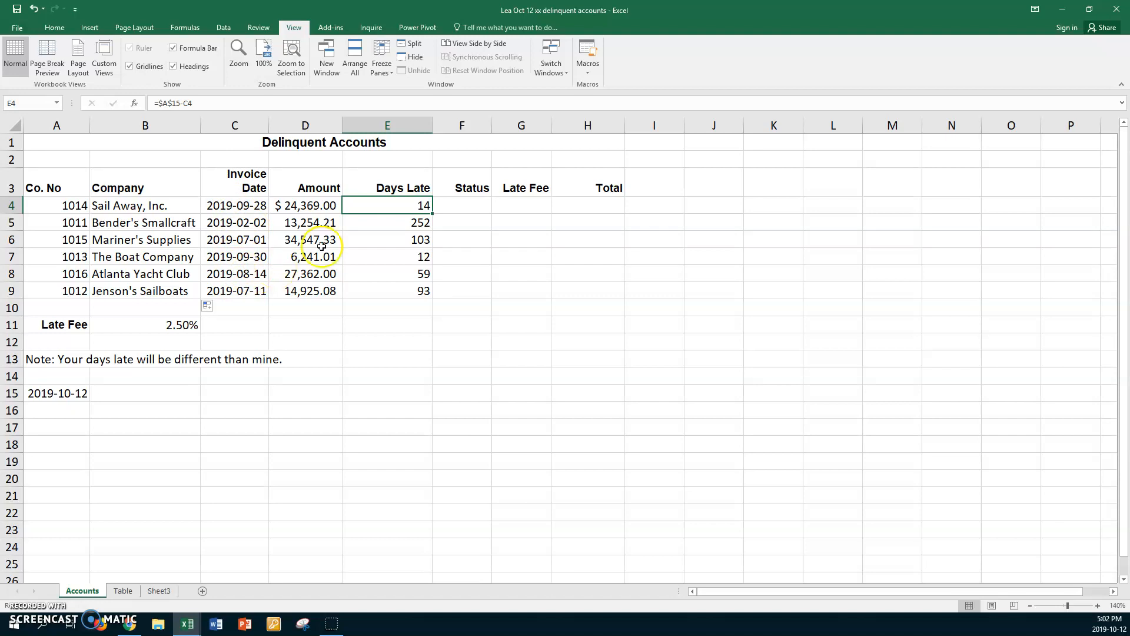
# Step: Start an IF formula in Status cell F4 with the logical test E4>=90
pyautogui.click(462, 204)
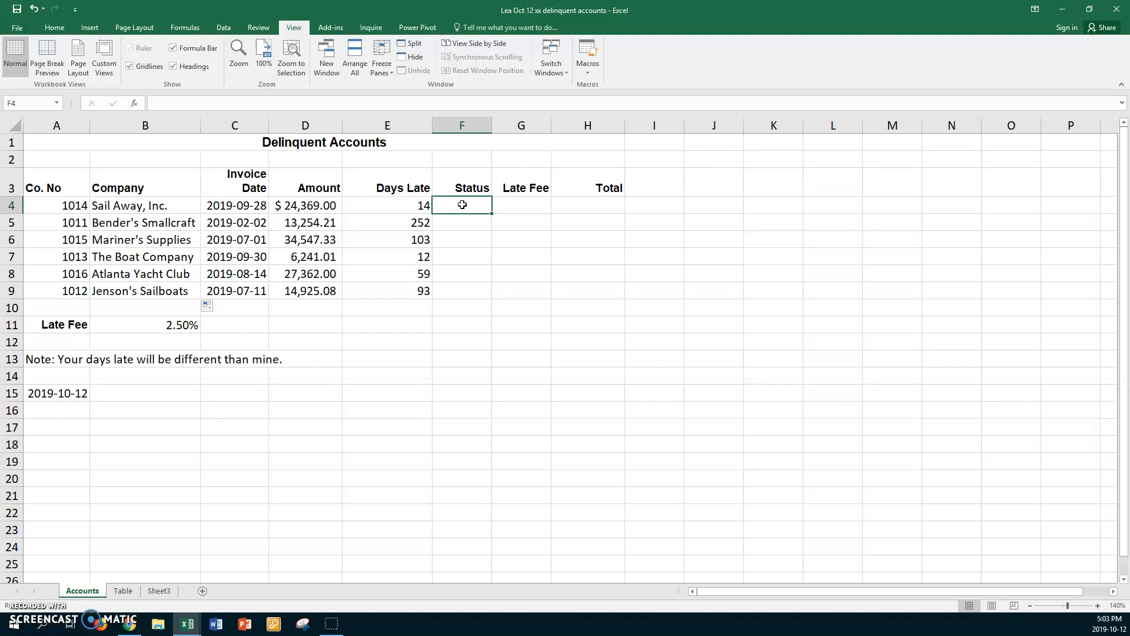
pyautogui.write('=if')
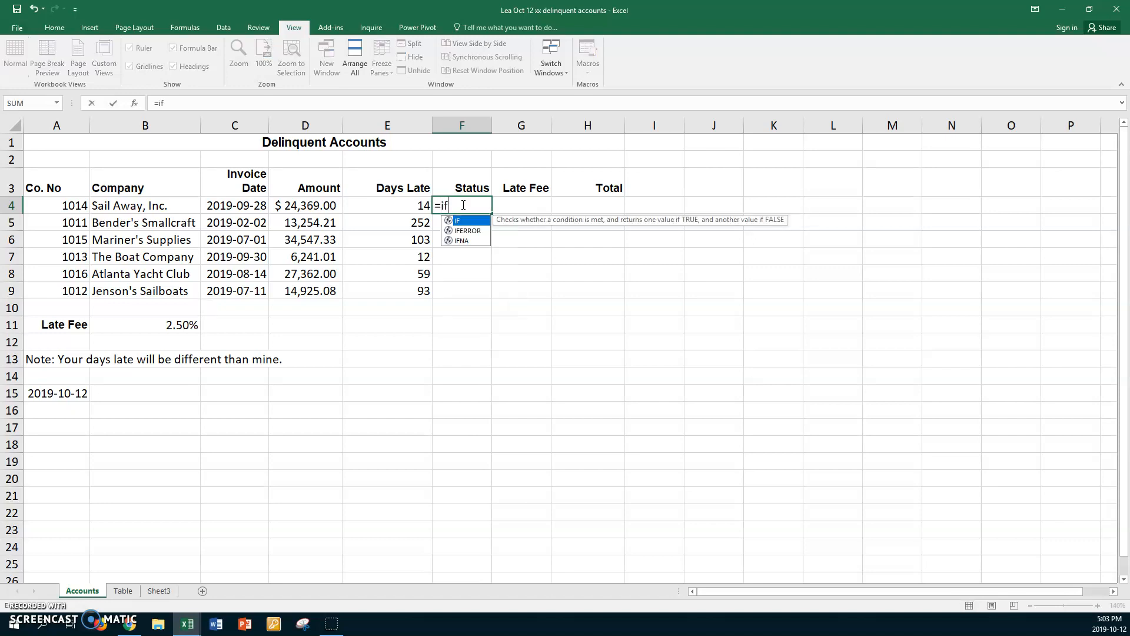
pyautogui.write('(')
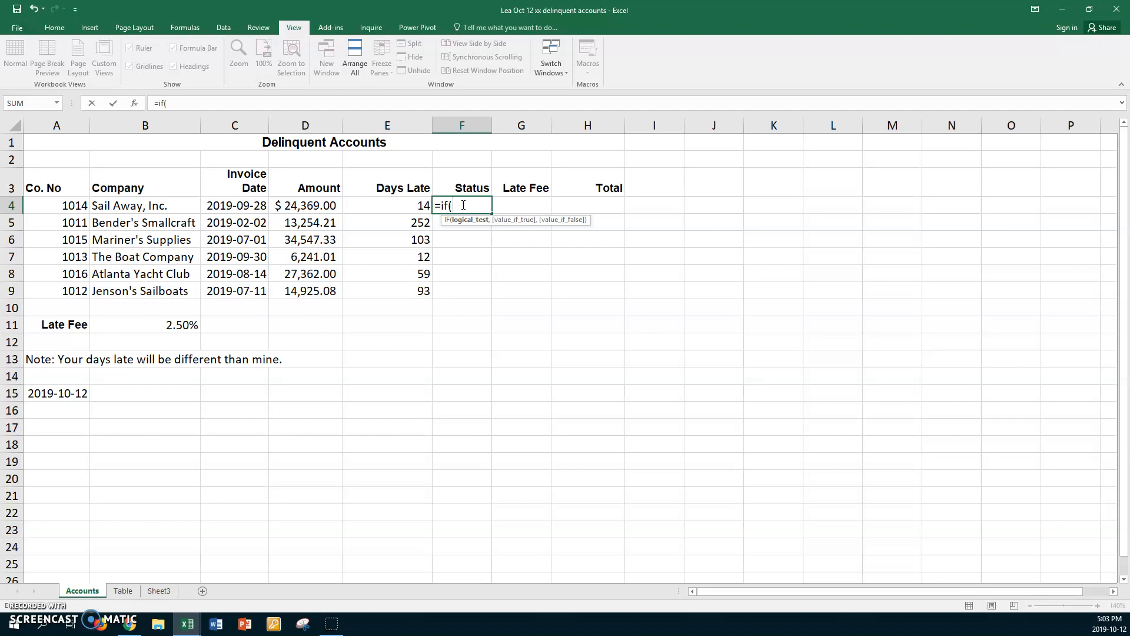
pyautogui.click(371, 206)
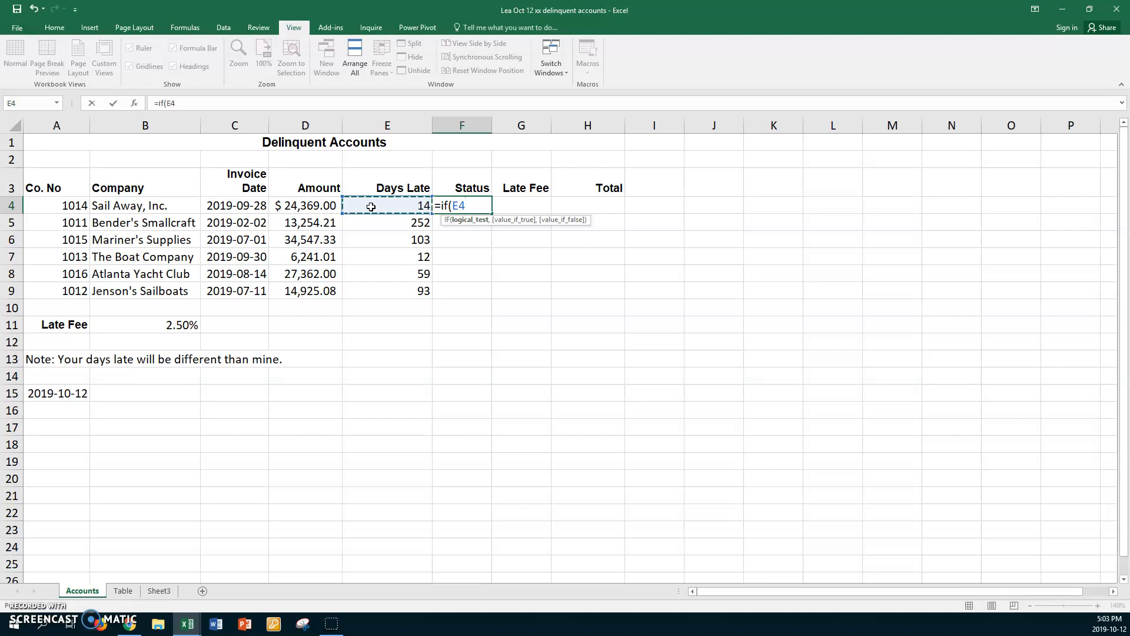
pyautogui.write('>')
pyautogui.write('90')
pyautogui.press('BackSpace')
pyautogui.press('BackSpace')
pyautogui.write('=90,')
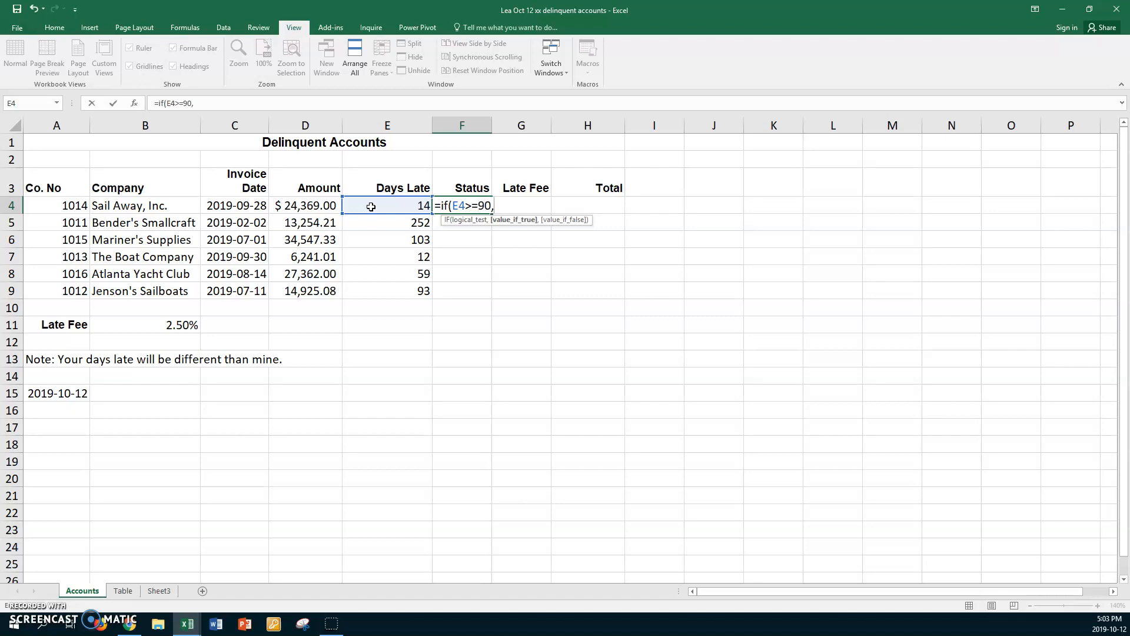
pyautogui.write('"Collection",if')
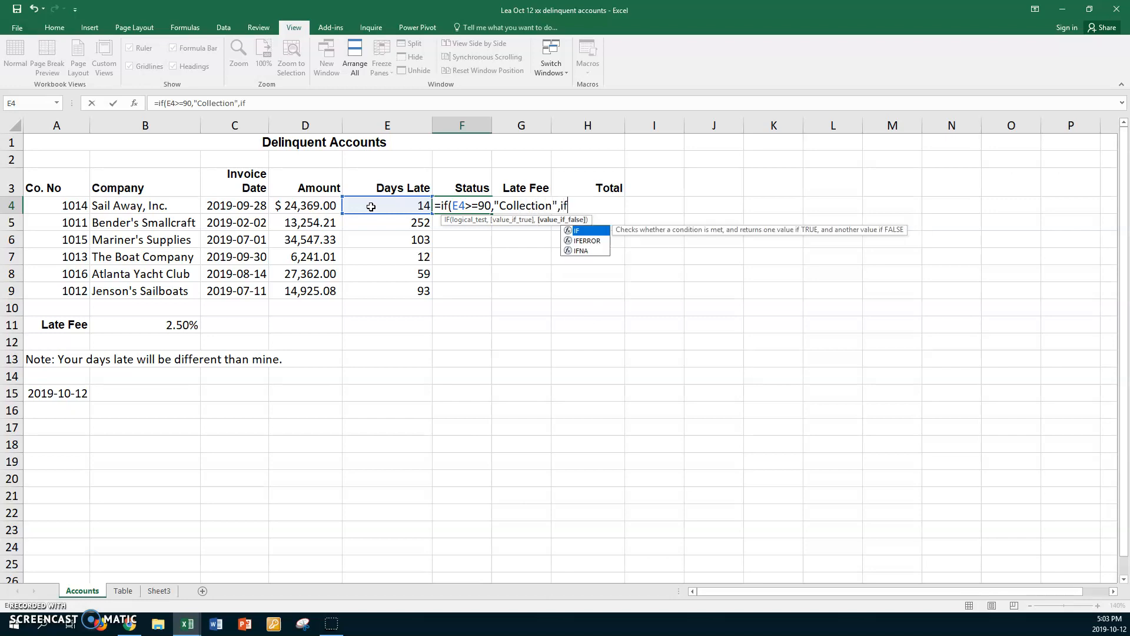
pyautogui.write('(')
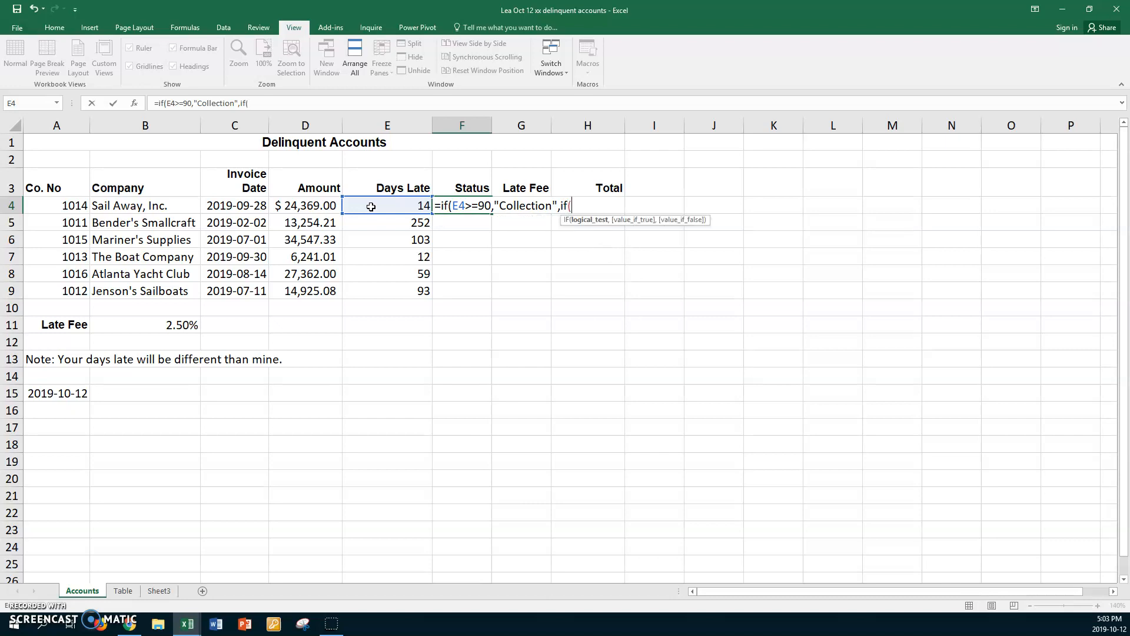
# Step: Nest a second IF as the value if false, testing E4>=60 and returning "Over 60"
pyautogui.click(369, 207)
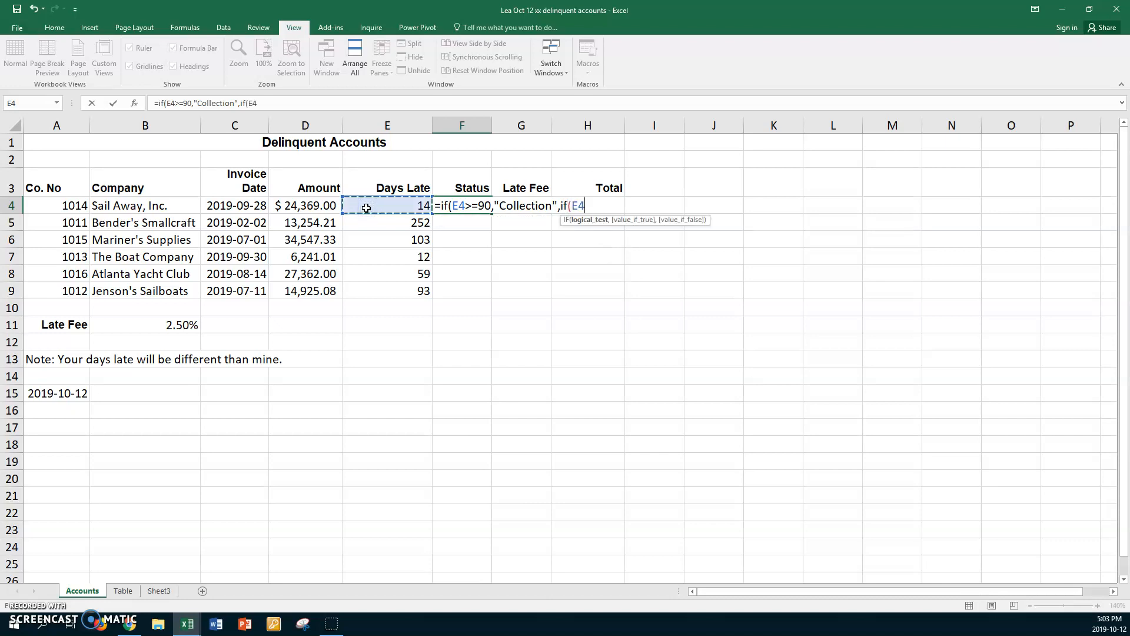
pyautogui.write('>=60,')
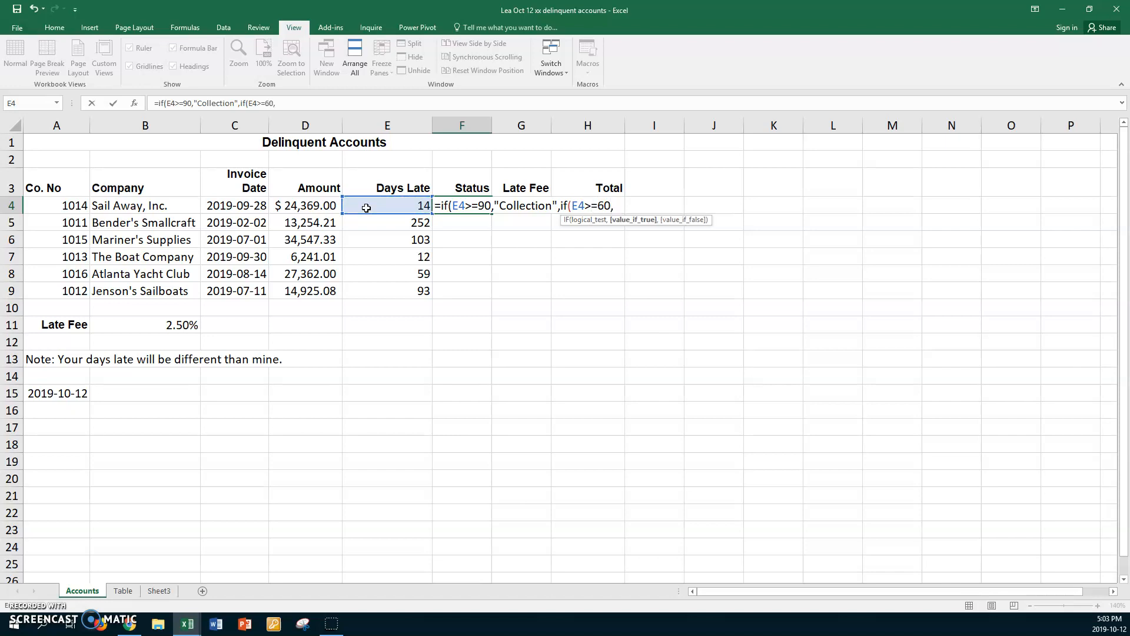
pyautogui.write(' "Over 60",')
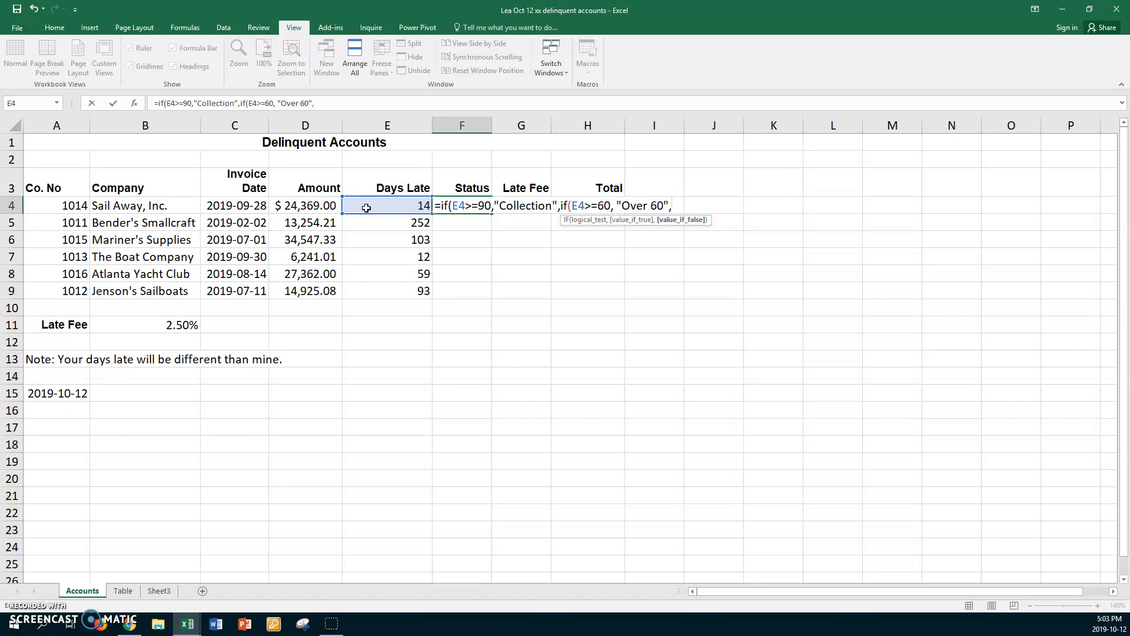
pyautogui.write('if(')
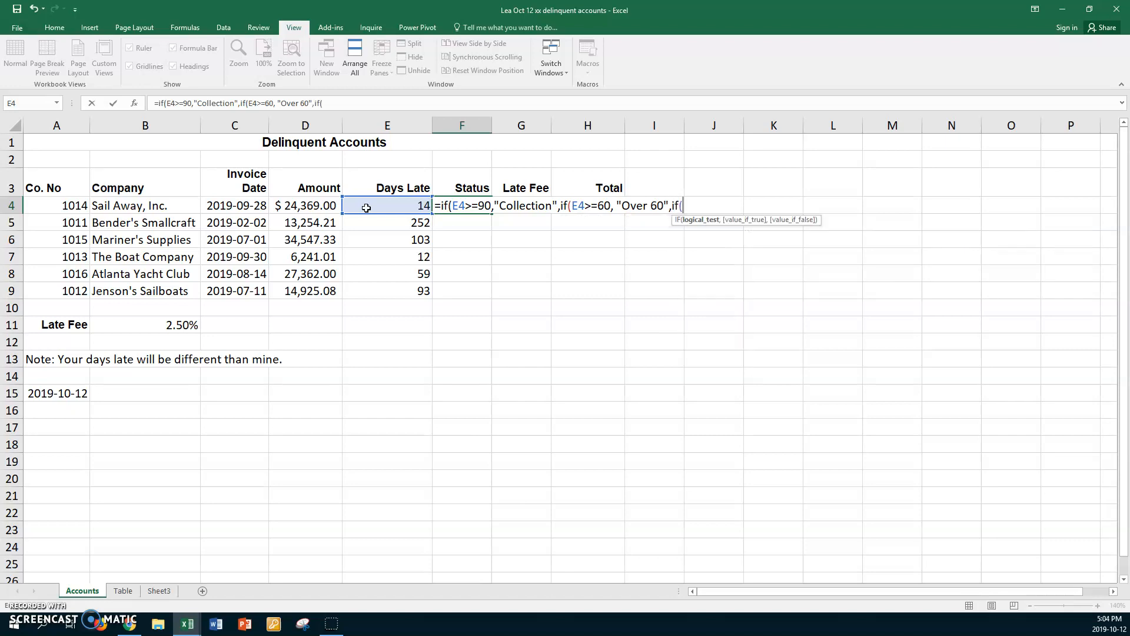
# Step: Nest a third IF in the F4 formula, testing E4>=30 and returning "Over 30"
pyautogui.click(365, 207)
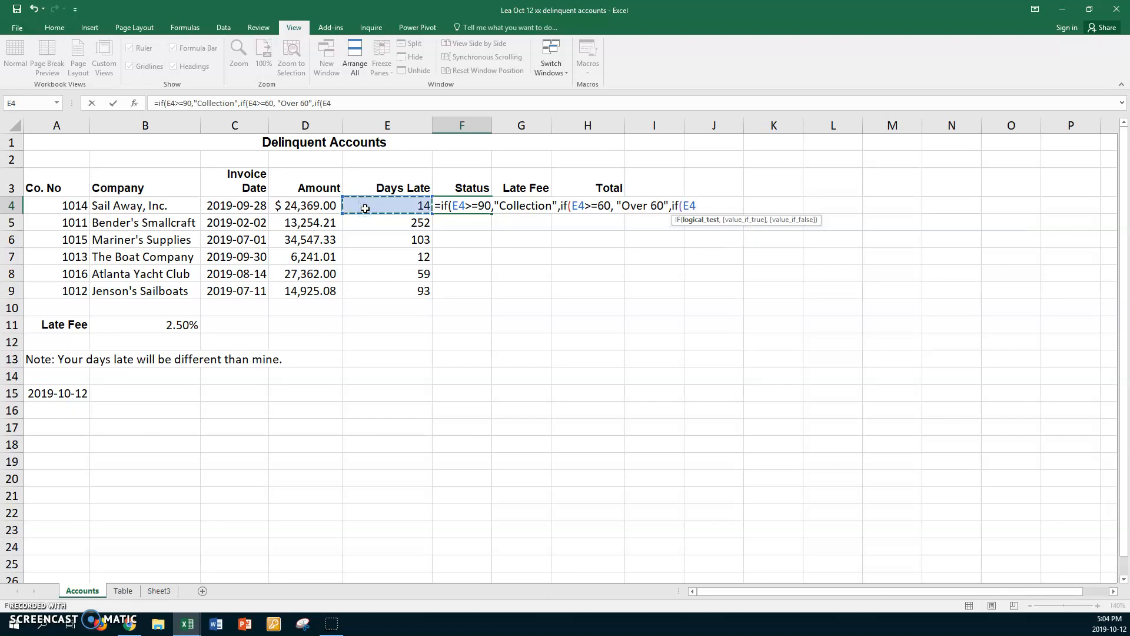
pyautogui.write('>=30,')
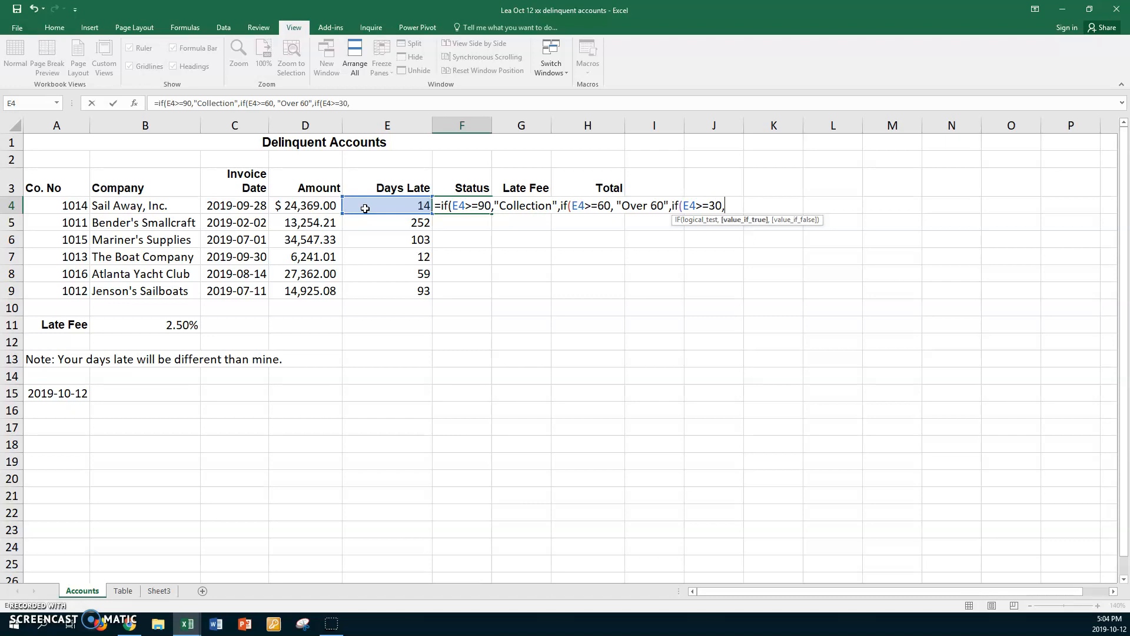
pyautogui.write(' "Over 30",')
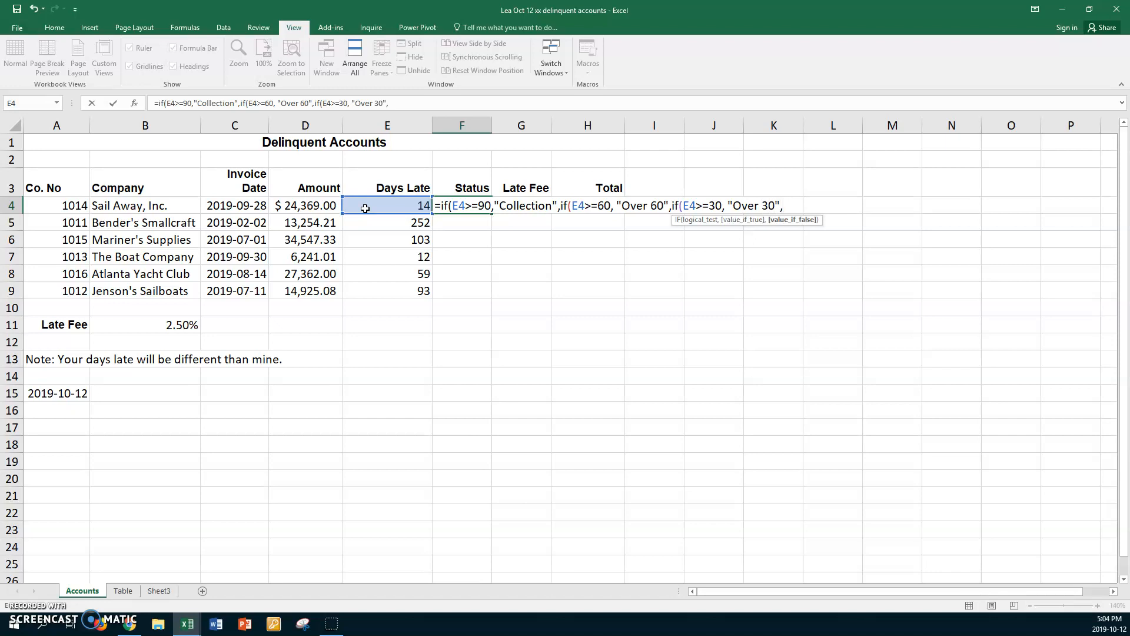
pyautogui.write('"Satisfactory"')
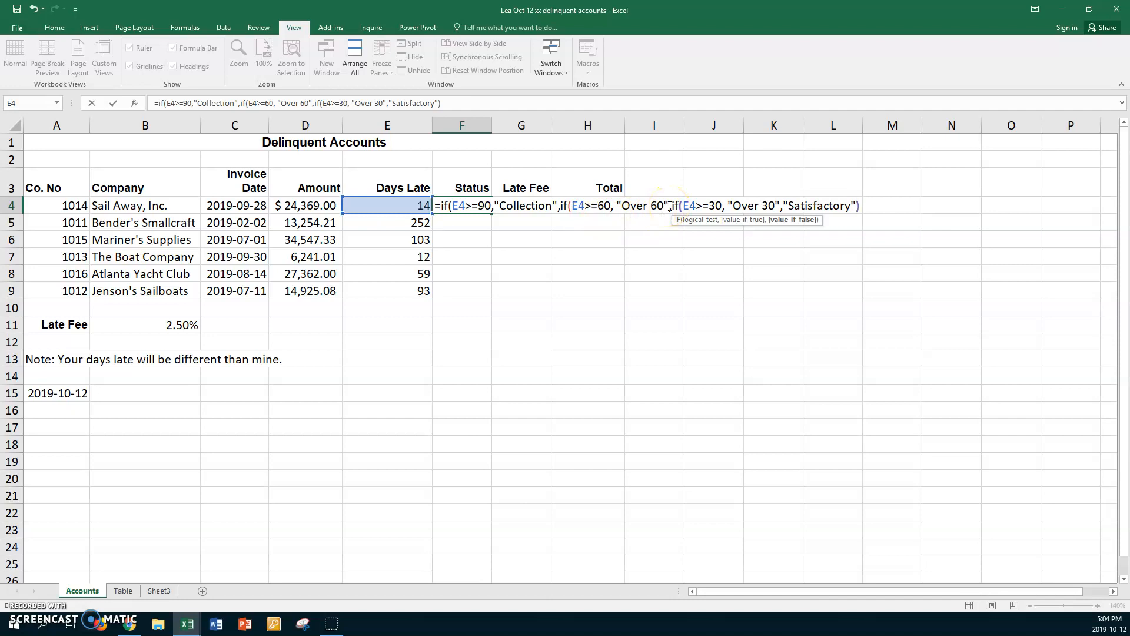
# Step: Enter "Satisfactory" as the final value if false and close all three IF functions to complete the F4 formula
pyautogui.write(')))')
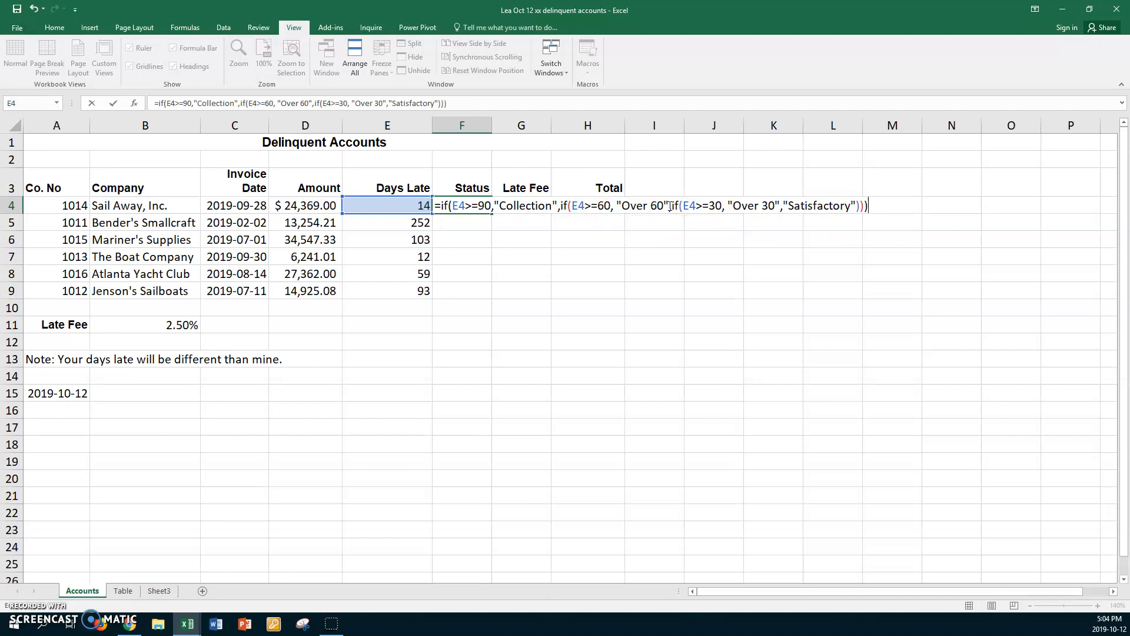
pyautogui.press('Return')
# Step: Fill the Status formula from F4 down through F9 and autofit the width of column F
pyautogui.click(479, 204)
pyautogui.moveTo(487, 214); pyautogui.dragTo(479, 295)
pyautogui.doubleClick(491, 125)
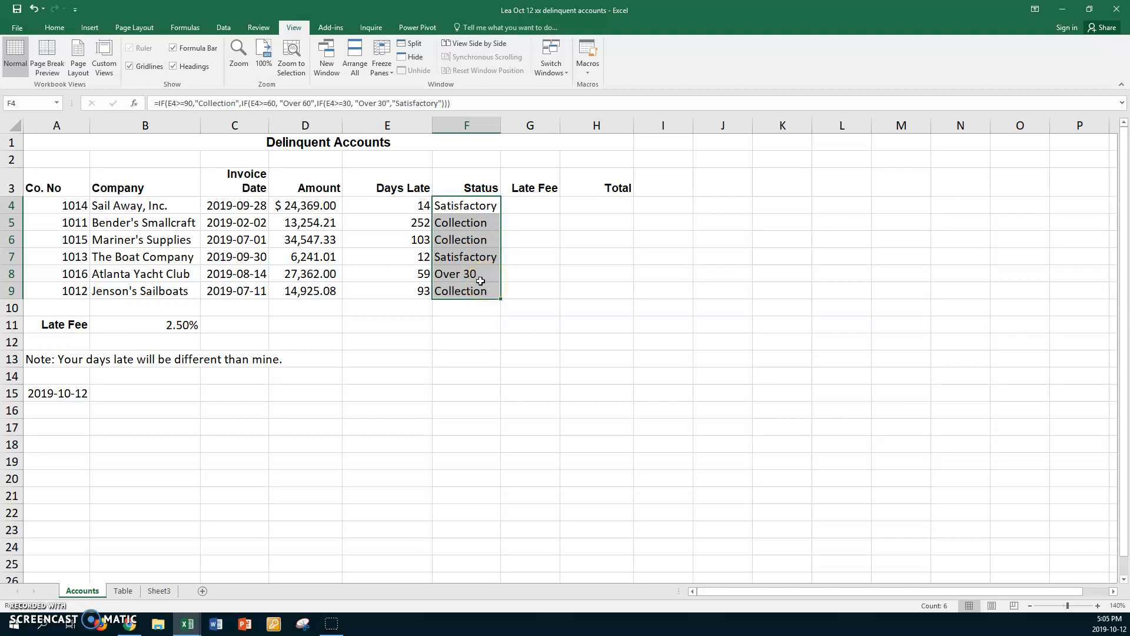
# Step: Change the invoice date for Jenson's Sailboats in C9 to 2019-08-11
pyautogui.click(240, 291)
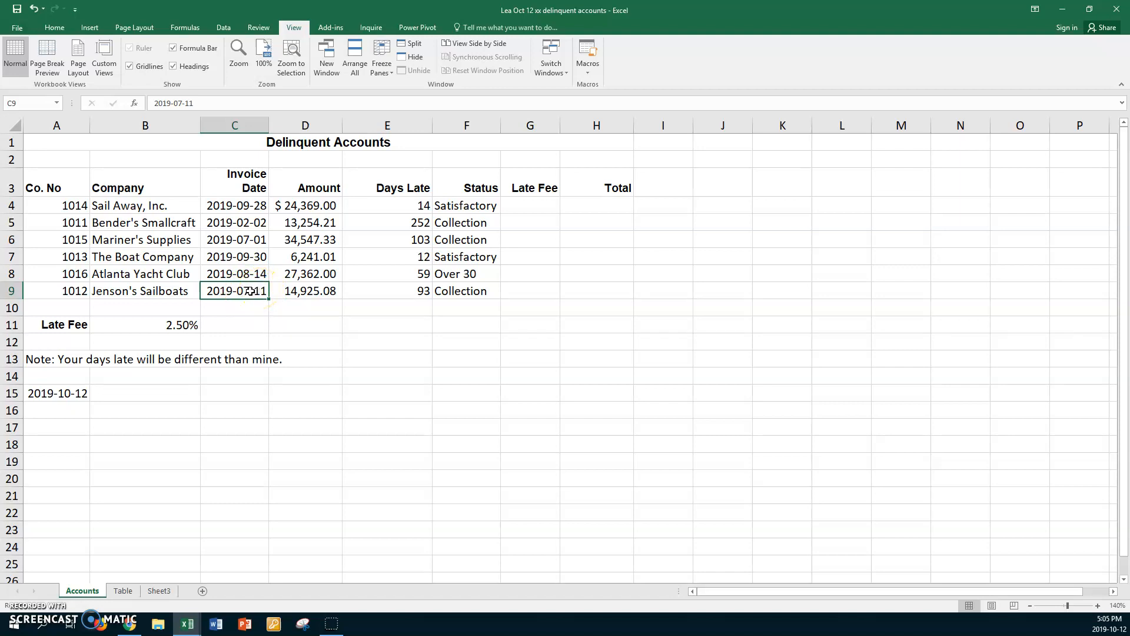
pyautogui.doubleClick(259, 289)
pyautogui.press('BackSpace')
pyautogui.write('8')
pyautogui.press('Return')
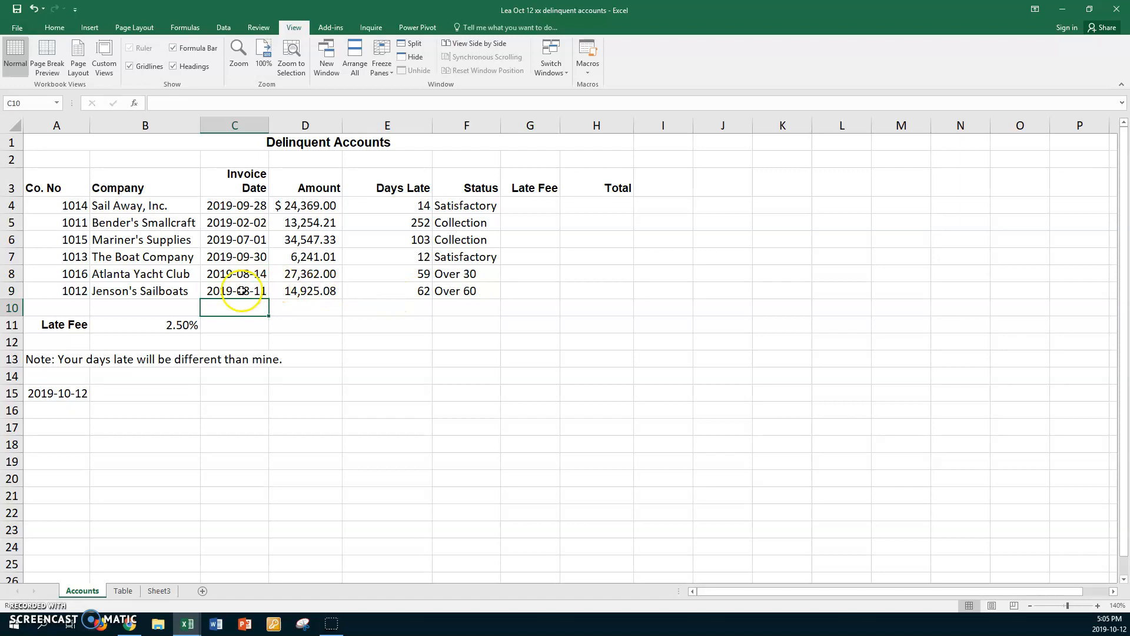
pyautogui.click(234, 290)
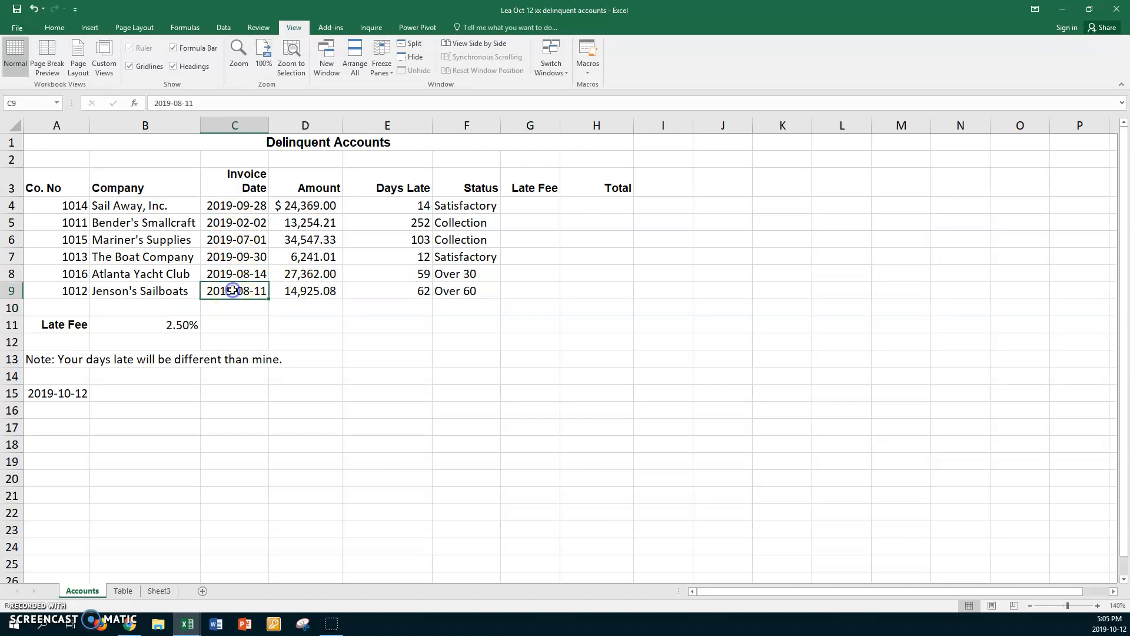
# Step: Review the nested IF formula in each Status cell from F4 through F9
pyautogui.click(475, 205)
pyautogui.click(465, 223)
pyautogui.click(454, 240)
pyautogui.click(458, 256)
pyautogui.click(453, 274)
pyautogui.click(457, 291)
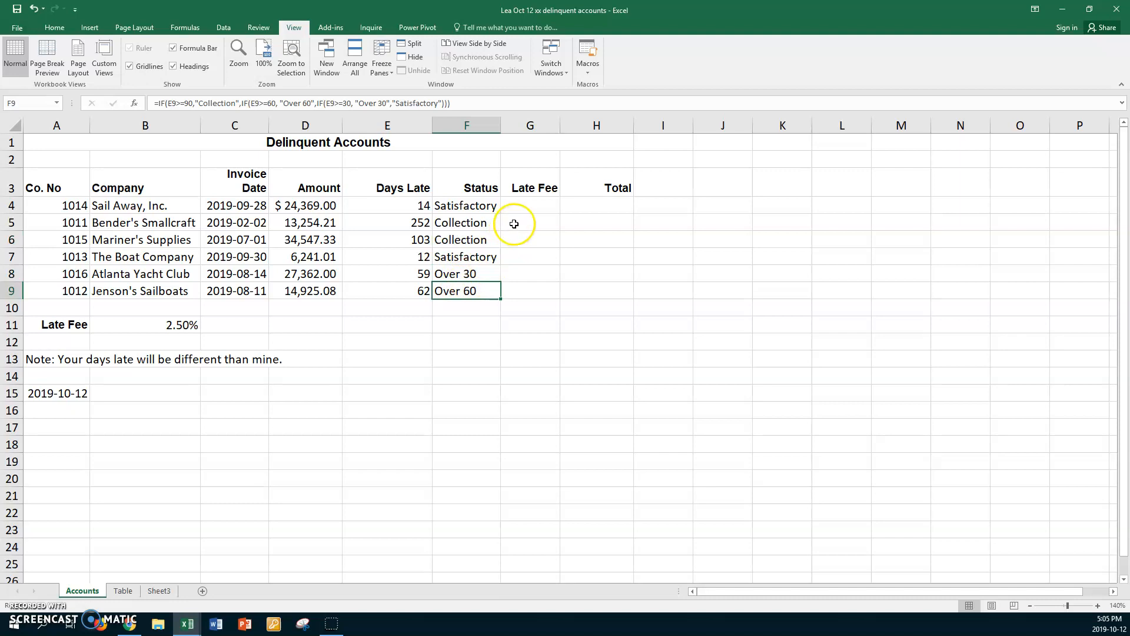
# Step: Start an IF formula in Late Fee cell G4 with the logical test E4>60
pyautogui.click(522, 205)
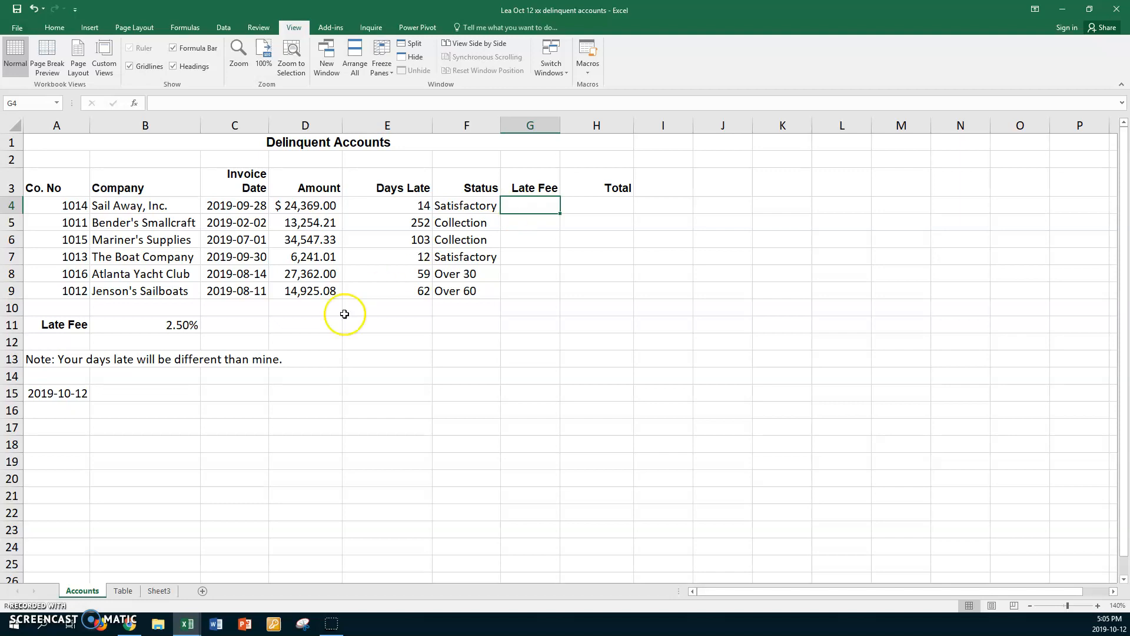
pyautogui.click(143, 324)
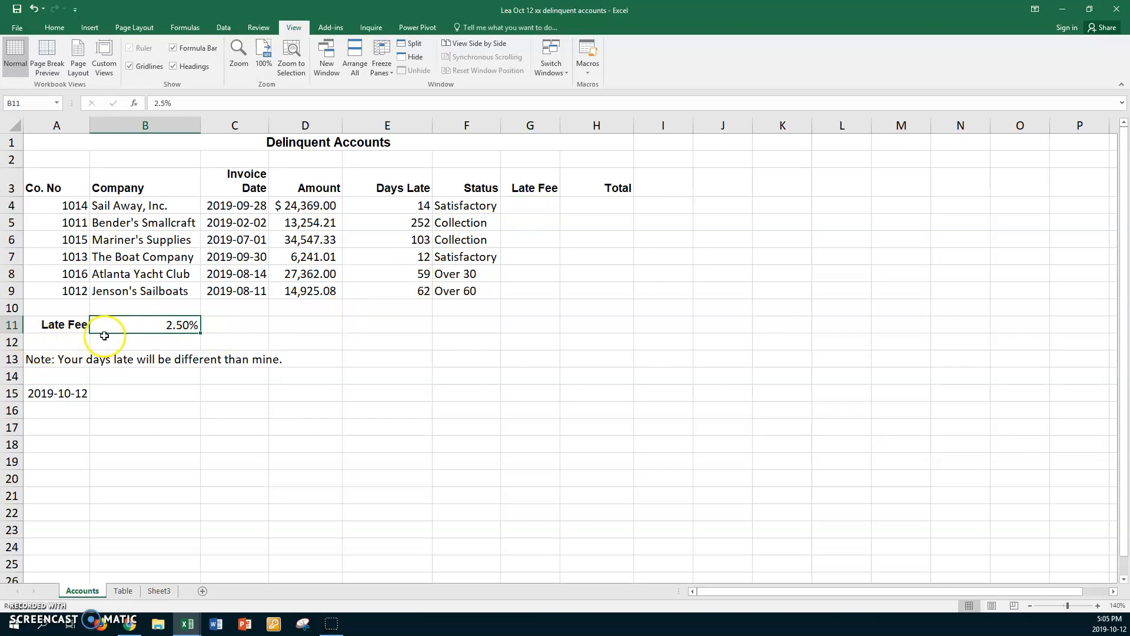
pyautogui.click(518, 205)
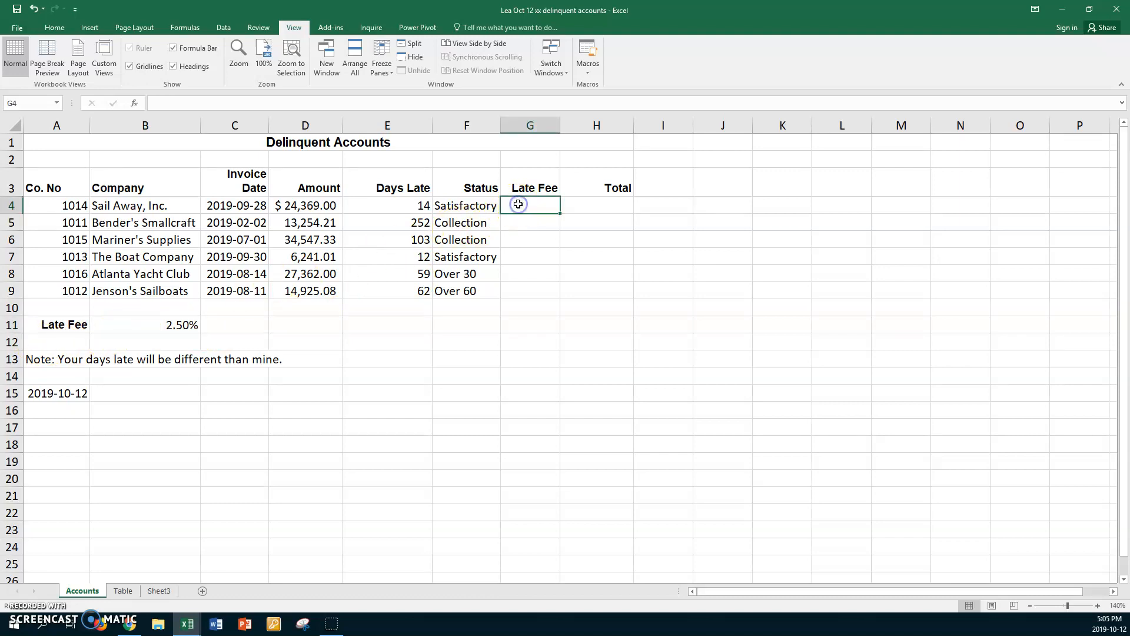
pyautogui.write('=if')
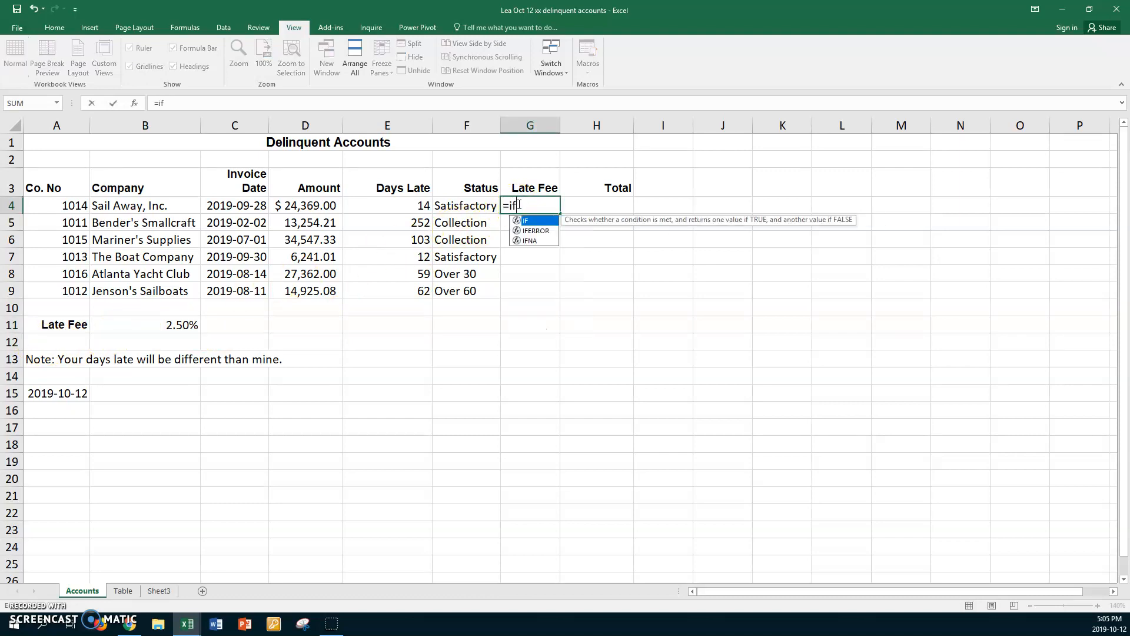
pyautogui.write('(')
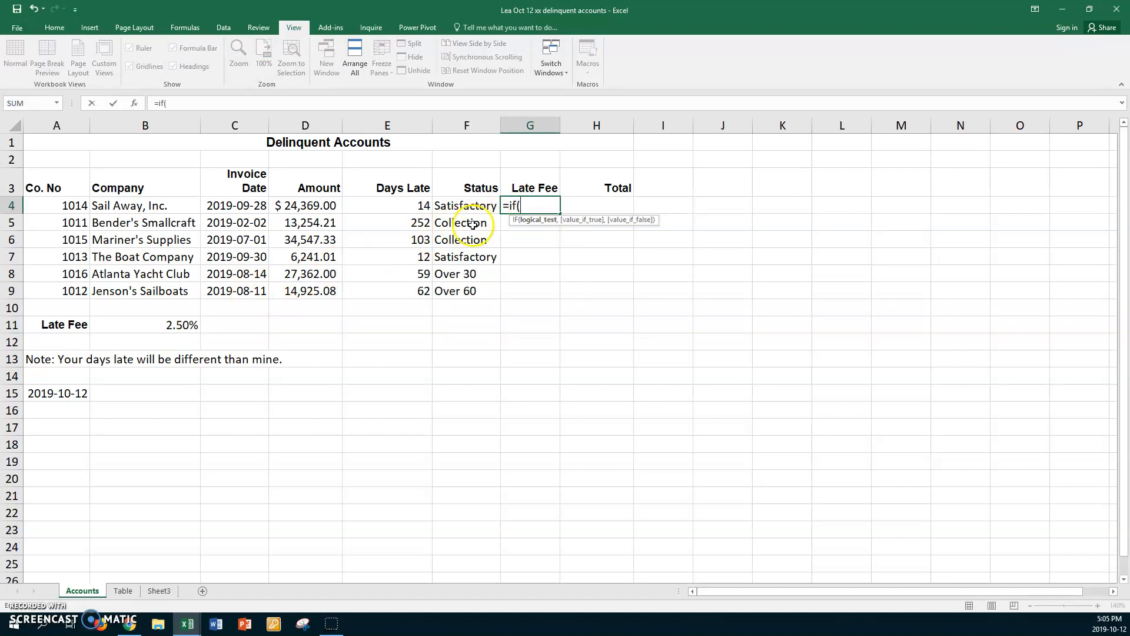
pyautogui.click(399, 206)
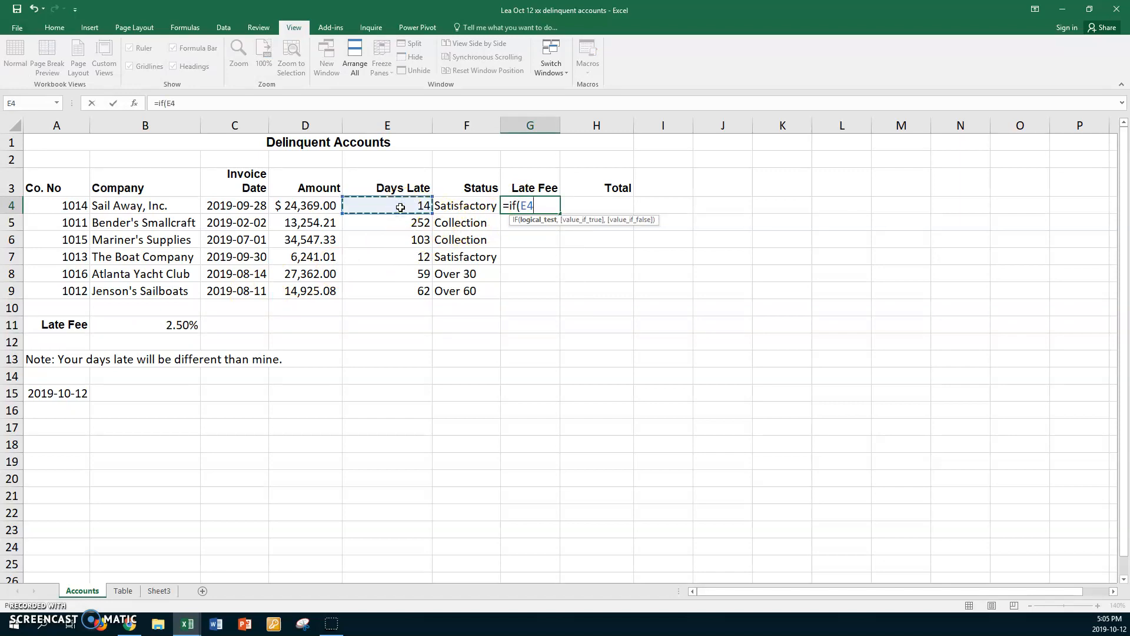
pyautogui.write('>')
pyautogui.write('60,')
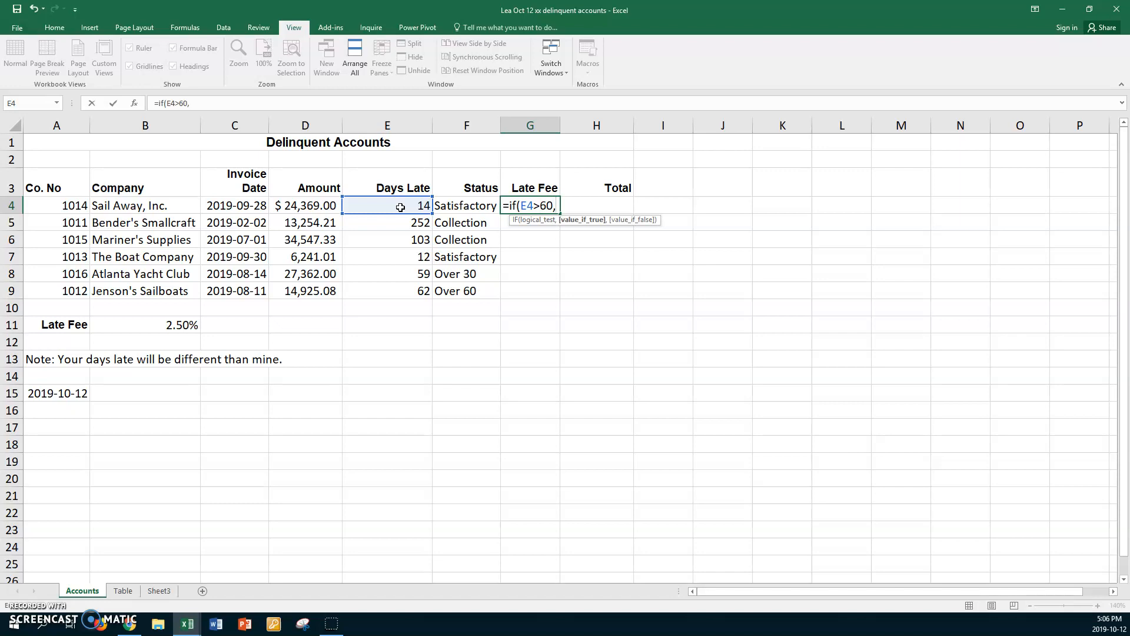
# Step: Complete the Late Fee formula with $B$11*D4 if true and 0 if false, and fill it down through G9
pyautogui.click(149, 326)
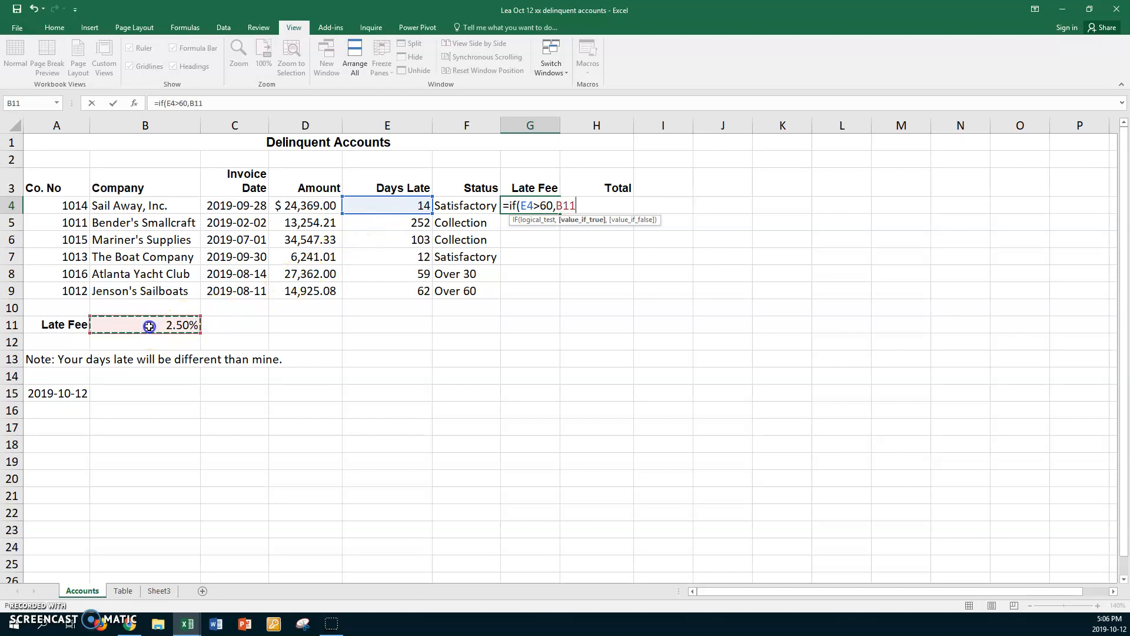
pyautogui.write('*')
pyautogui.click(299, 204)
pyautogui.write(',')
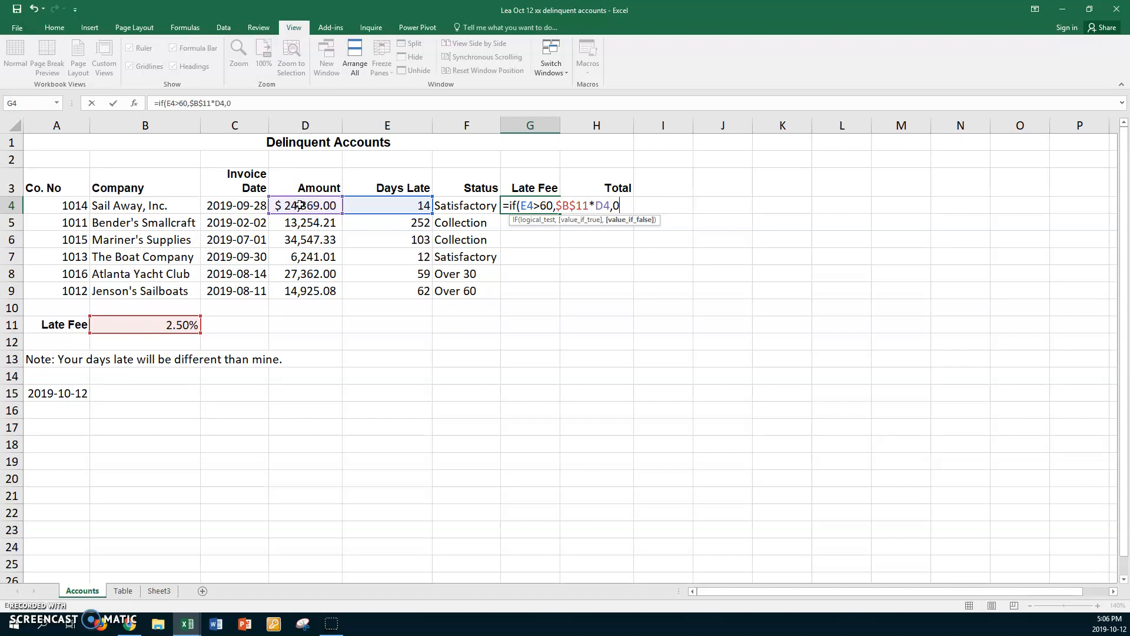
pyautogui.write('0)')
pyautogui.press('Return')
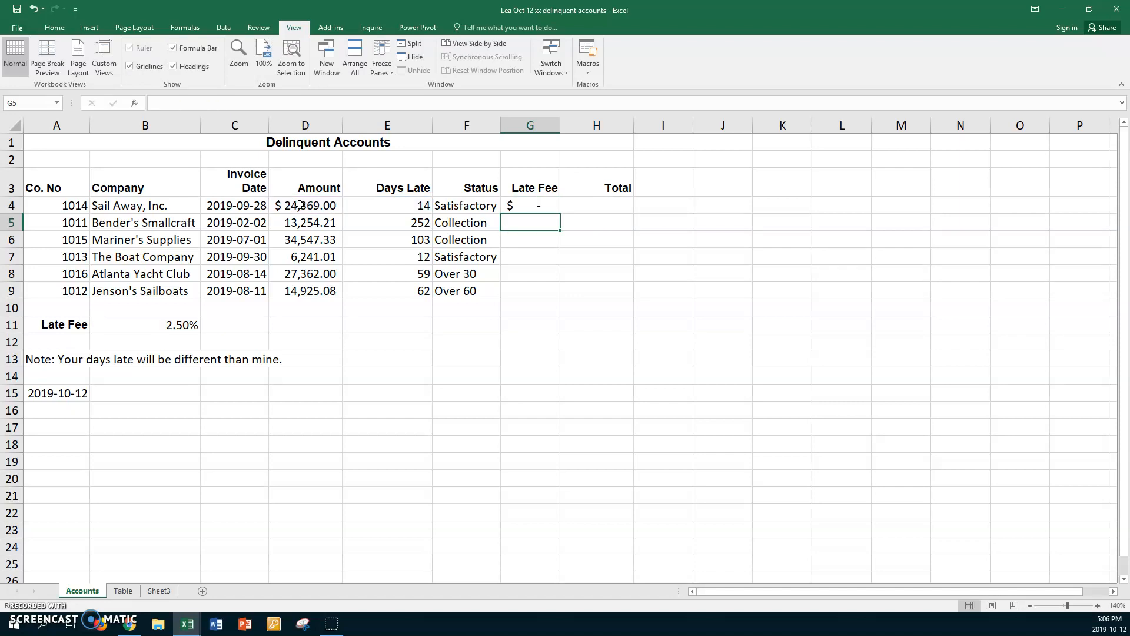
pyautogui.click(521, 207)
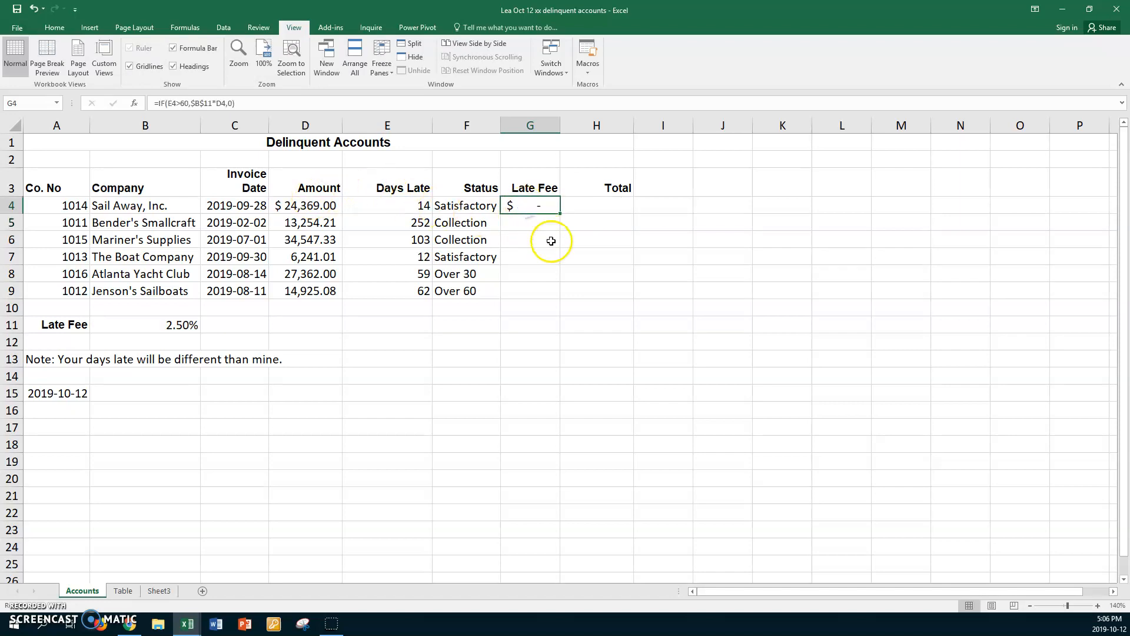
pyautogui.moveTo(560, 213); pyautogui.dragTo(557, 296)
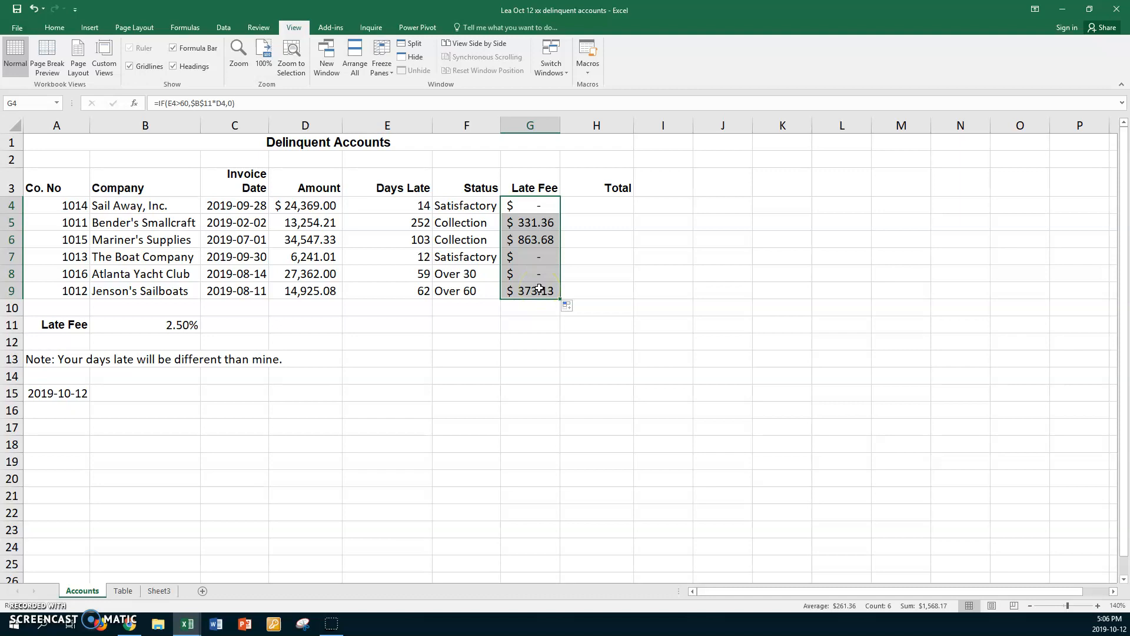
# Step: Add the Amount and Late Fee in Total cell H4 with =SUM(D4,G4) and fill it down through H9
pyautogui.click(591, 204)
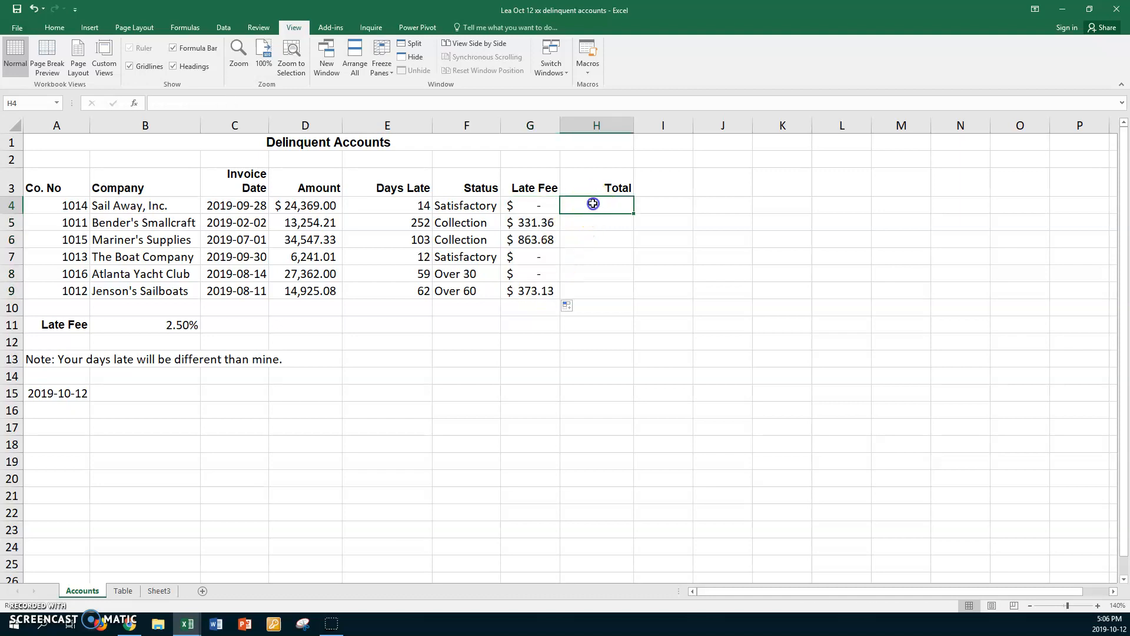
pyautogui.write('=sum(')
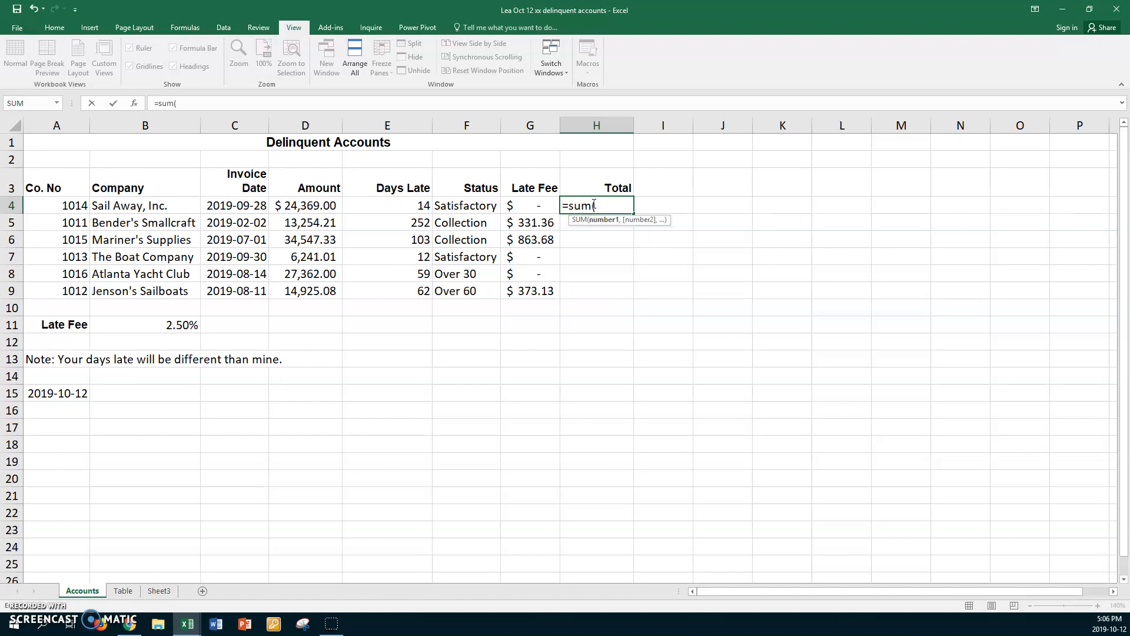
pyautogui.click(316, 205)
pyautogui.write(',')
pyautogui.click(518, 205)
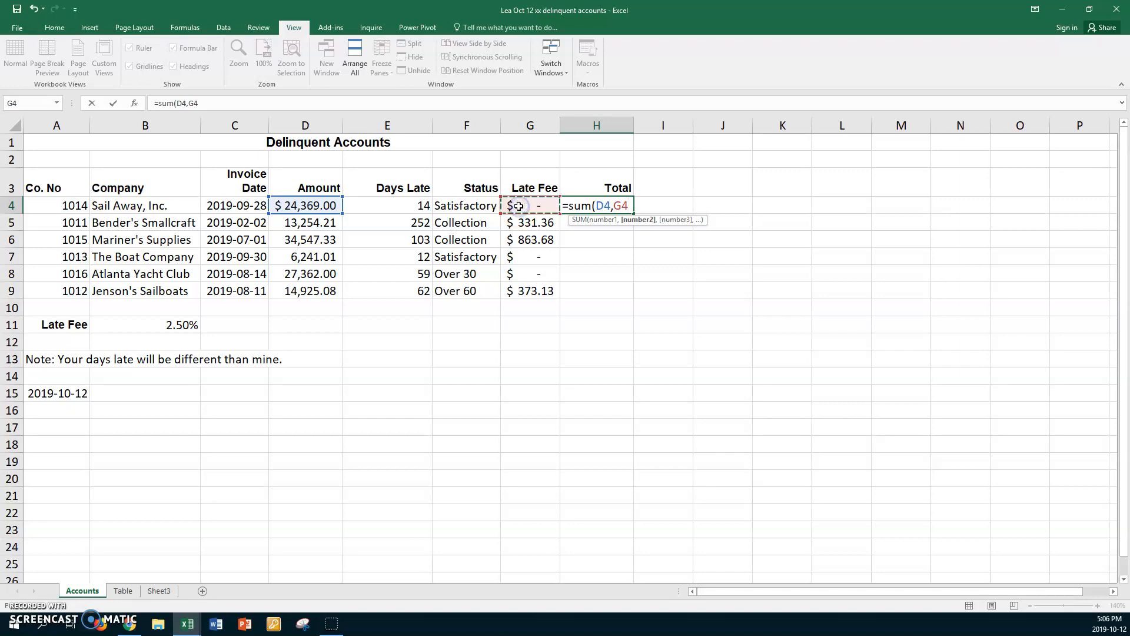
pyautogui.press('Return')
pyautogui.click(606, 209)
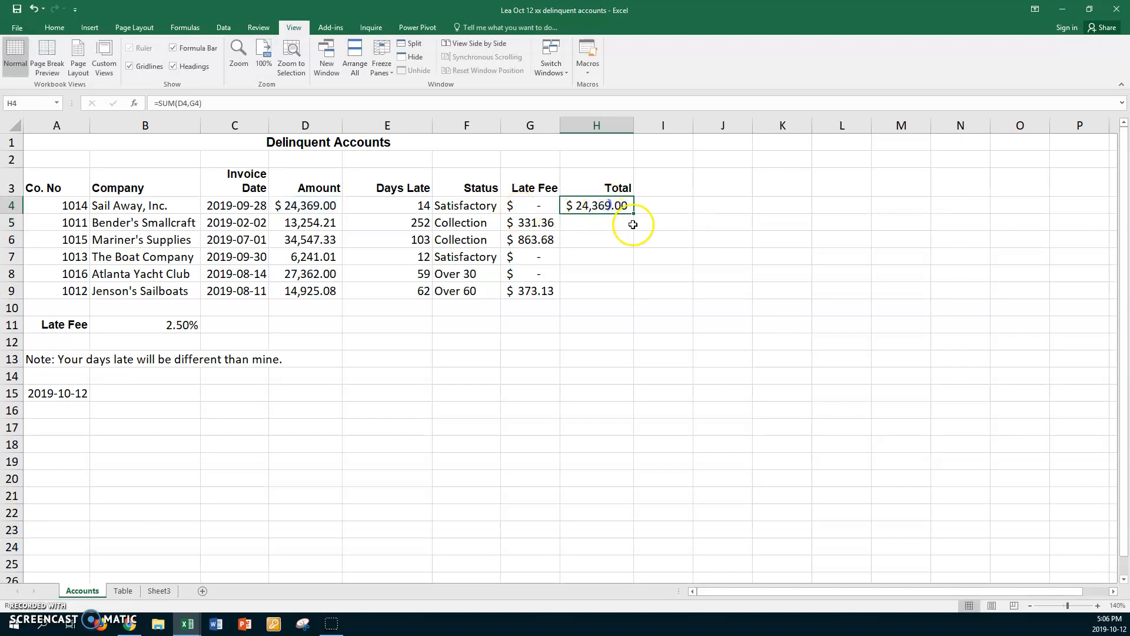
pyautogui.moveTo(636, 214); pyautogui.dragTo(630, 298)
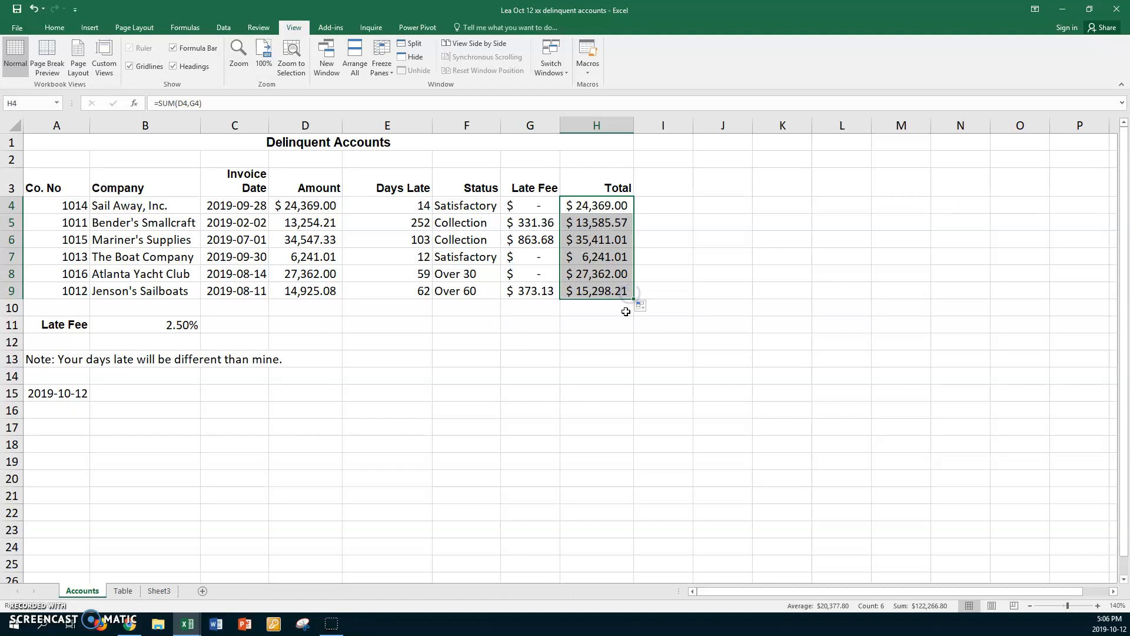
# Step: Copy the number format of Amount cell D5 onto Late Fee and Total cells G5:H9 with Format Painter
pyautogui.click(297, 216)
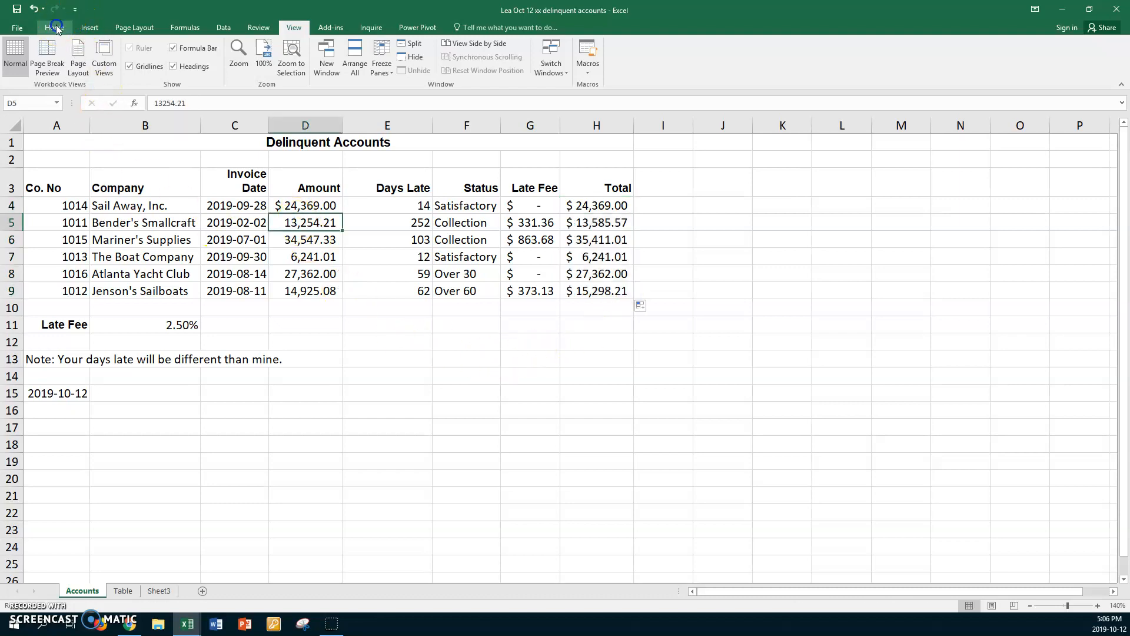
pyautogui.click(54, 28)
pyautogui.click(59, 70)
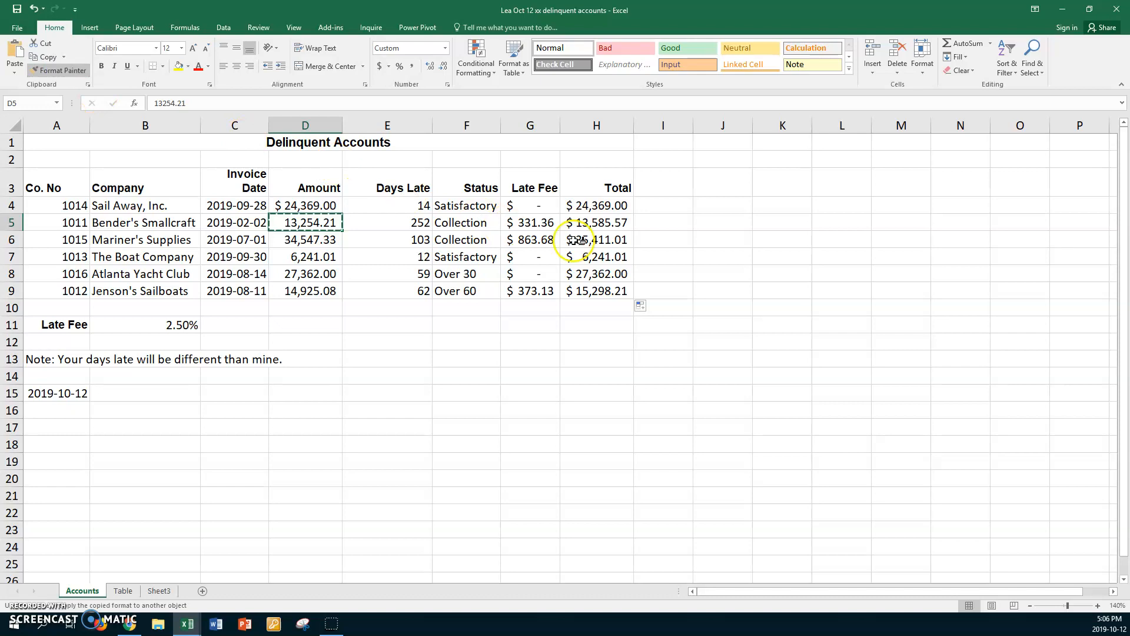
pyautogui.moveTo(533, 222)
pyautogui.mouseDown()
pyautogui.moveTo(596, 257)
pyautogui.moveTo(595, 289)
pyautogui.mouseUp()
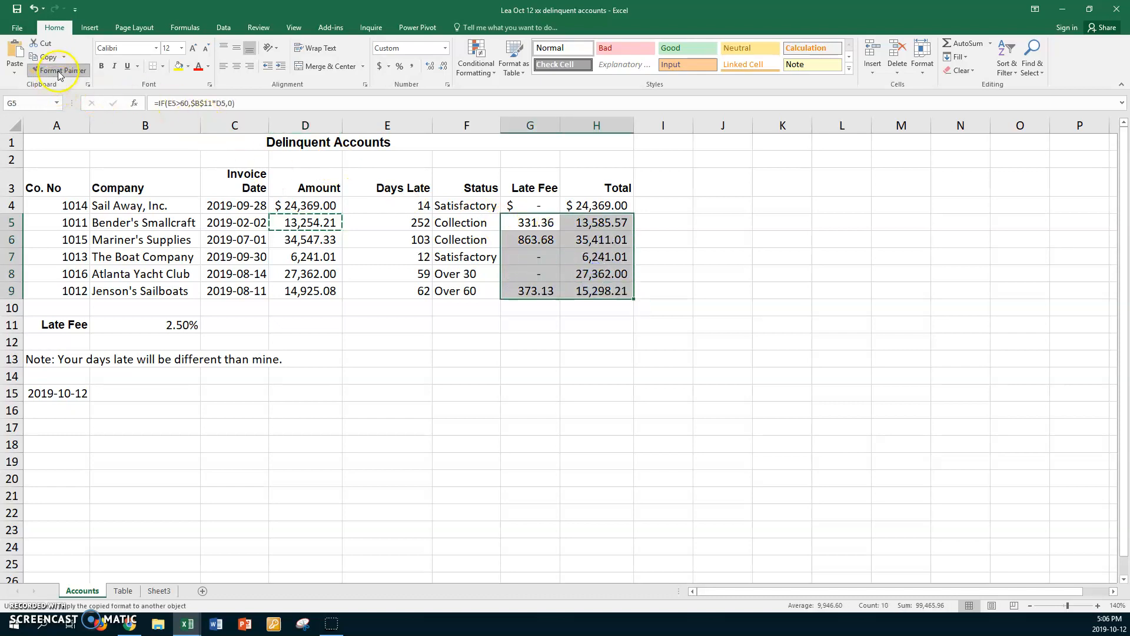
pyautogui.click(370, 306)
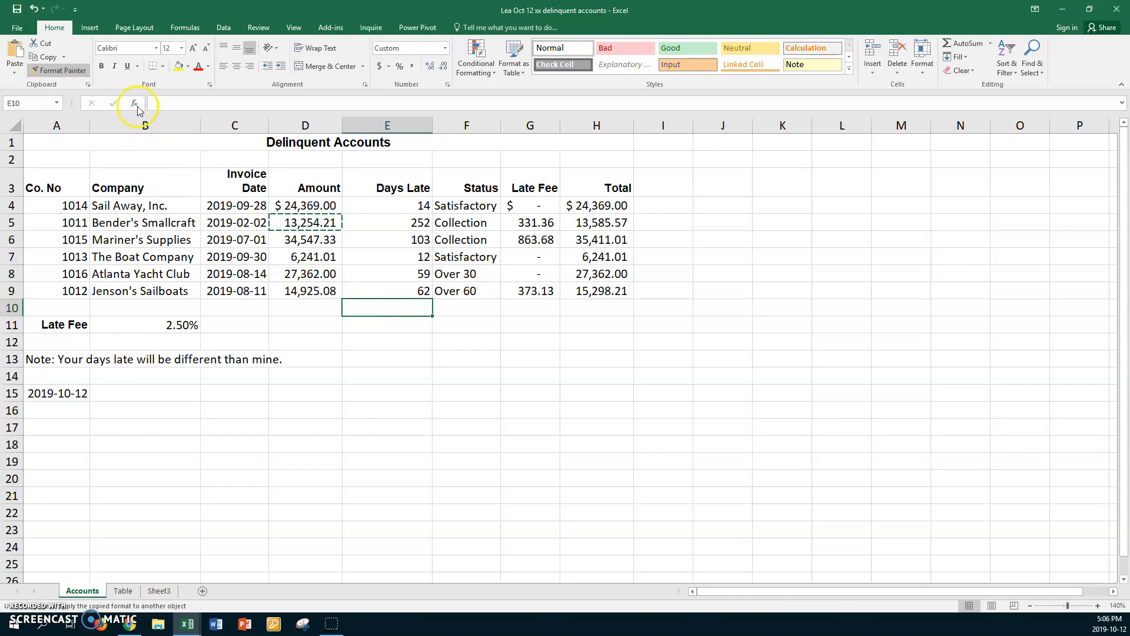
pyautogui.click(68, 70)
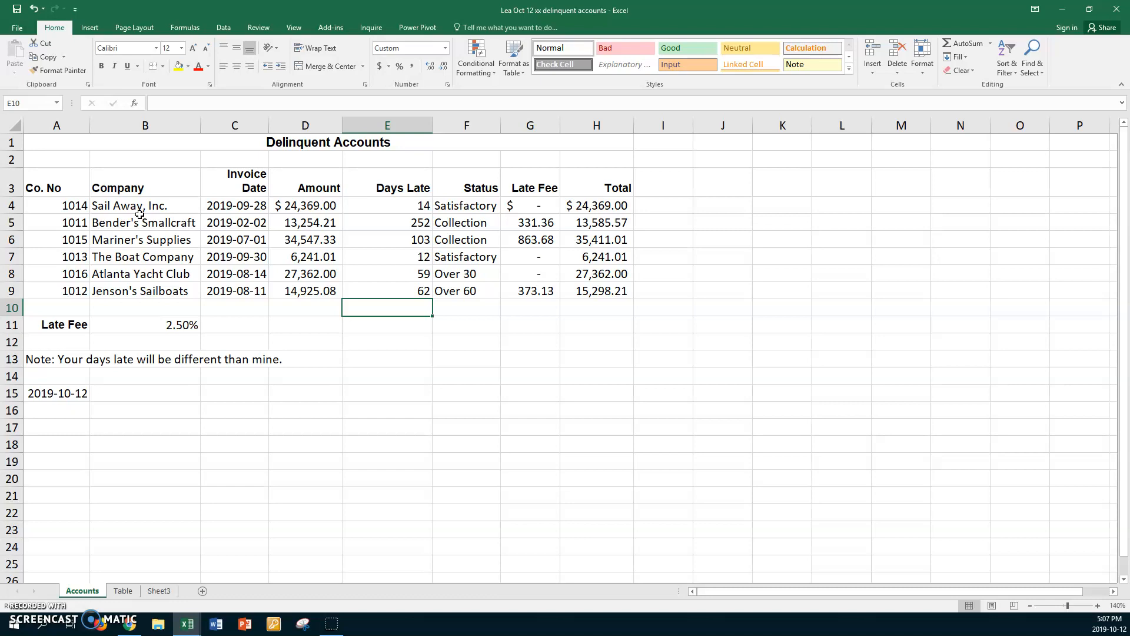
# Step: Insert a comment on Status cell F4, replacing the default author text with "Logical tests are for 90, 60 and 30 days past due."
pyautogui.click(470, 206)
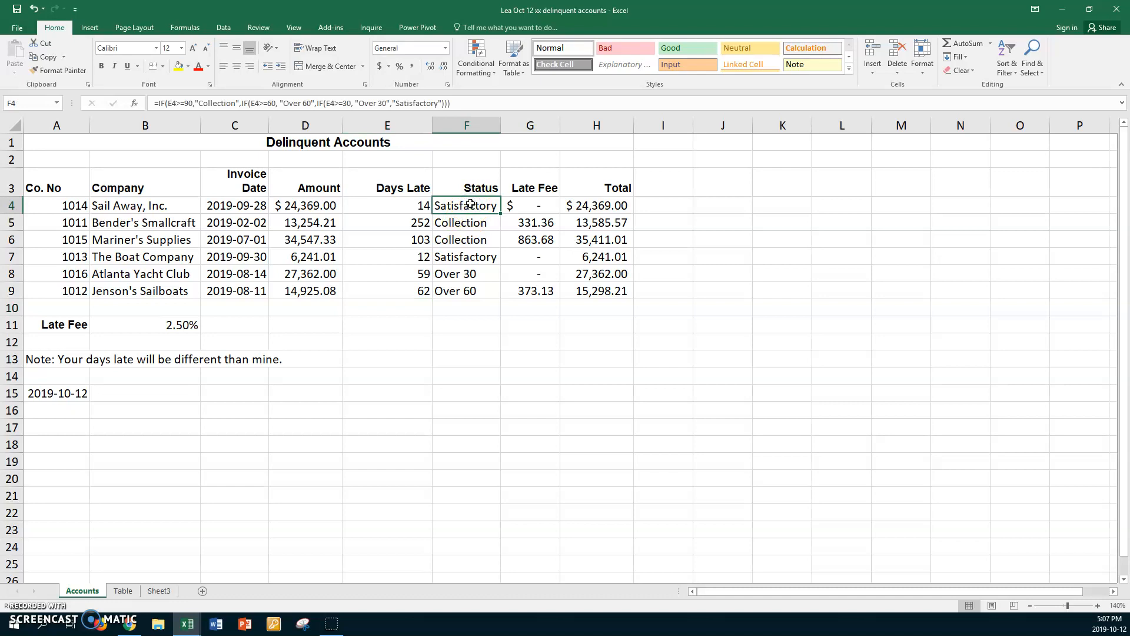
pyautogui.rightClick(470, 204)
pyautogui.click(525, 389)
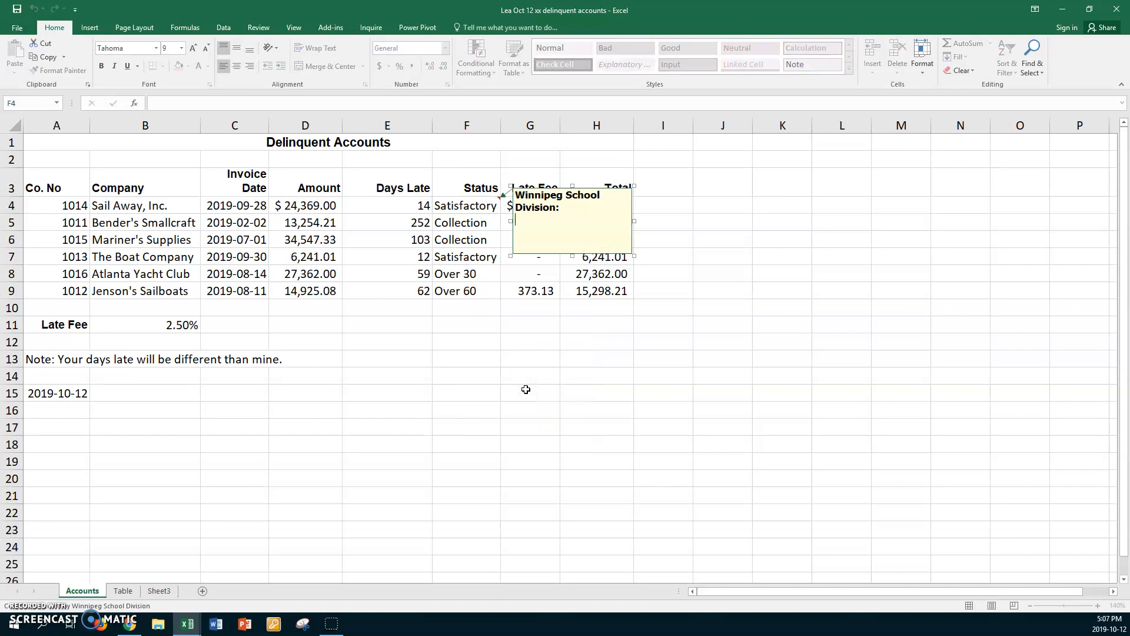
pyautogui.moveTo(560, 208); pyautogui.dragTo(513, 200)
pyautogui.press('Delete')
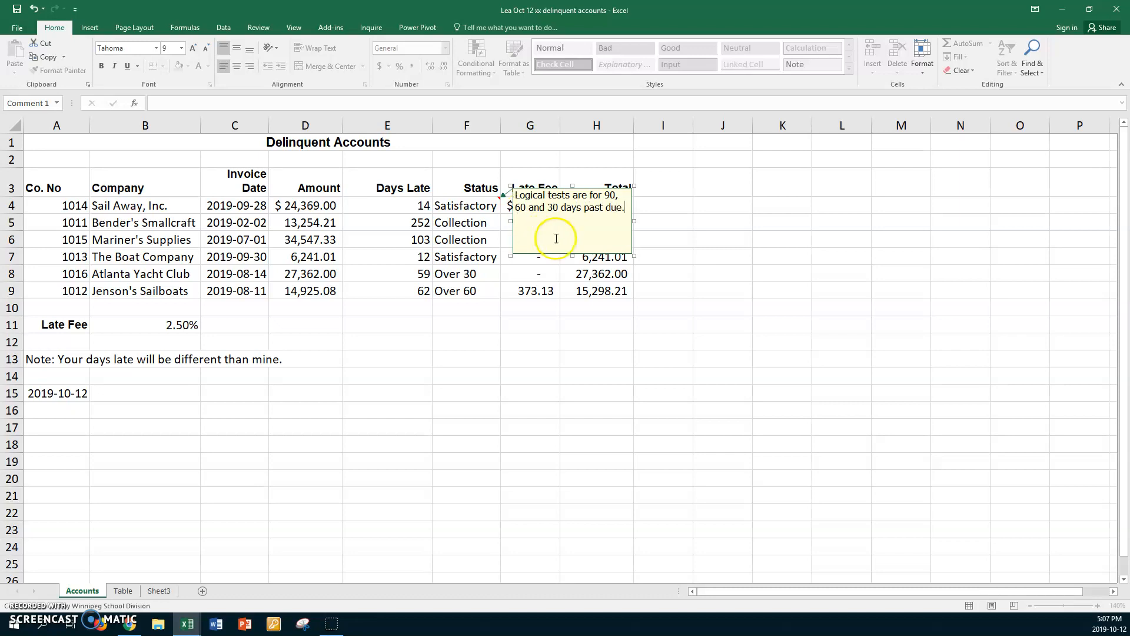
# Step: Shorten the F4 comment box to fit its text and move it below the table, under the Days Late and Status columns
pyautogui.moveTo(572, 254); pyautogui.dragTo(571, 228)
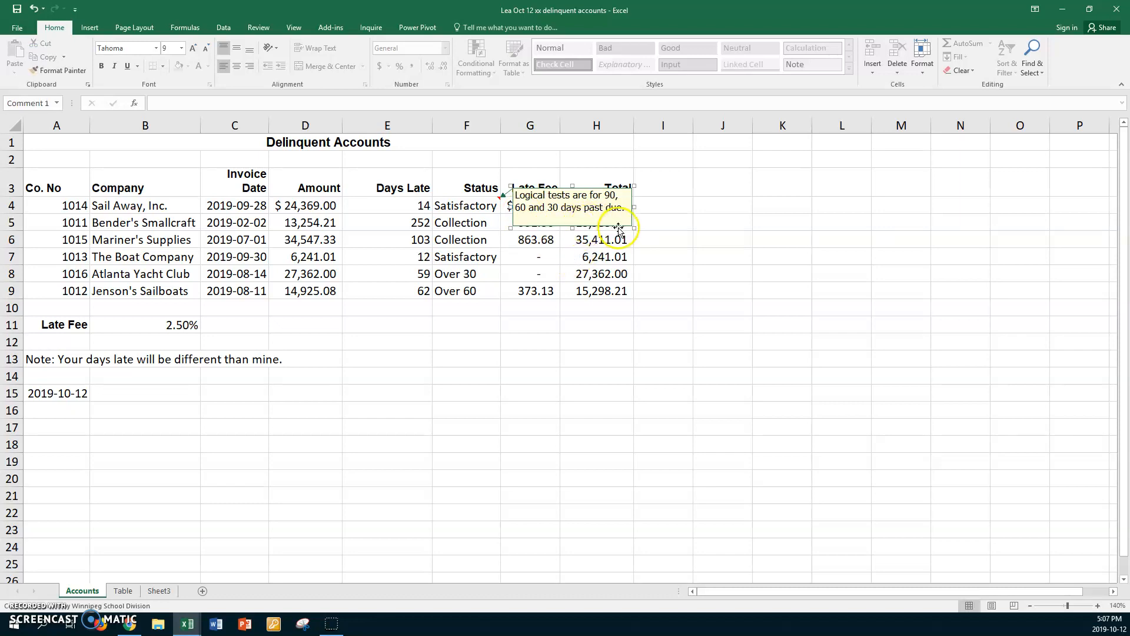
pyautogui.moveTo(579, 187); pyautogui.dragTo(519, 319)
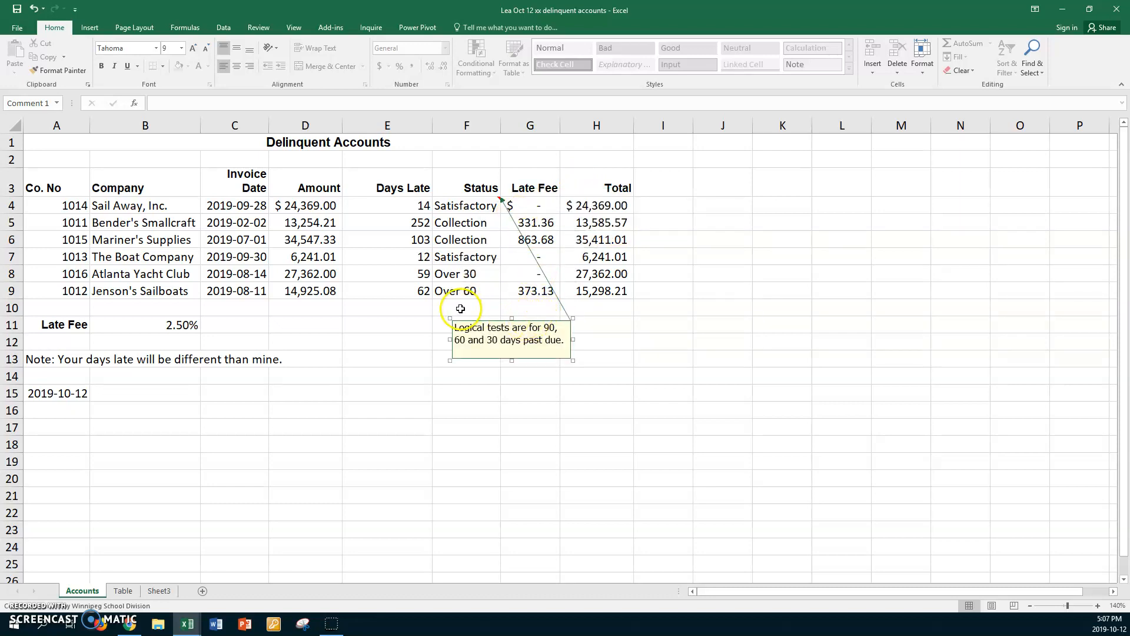
pyautogui.moveTo(484, 319); pyautogui.dragTo(420, 314)
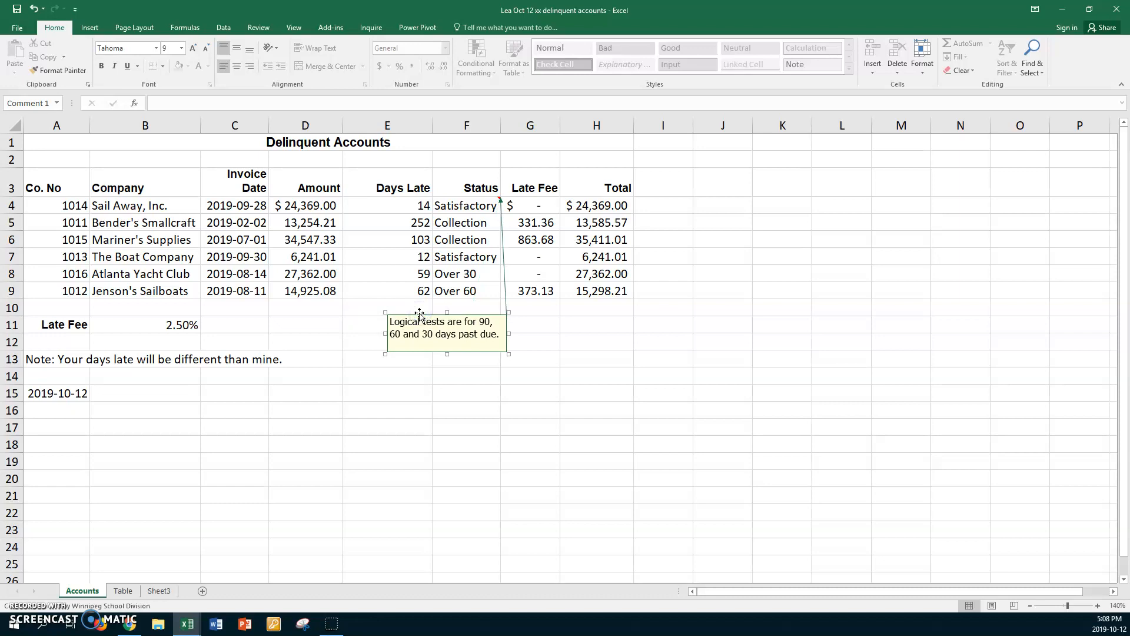
# Step: Open the formatting settings of the F4 comment box and set its font style to Bold Italic
pyautogui.click(497, 325)
pyautogui.click(465, 313)
pyautogui.rightClick(465, 313)
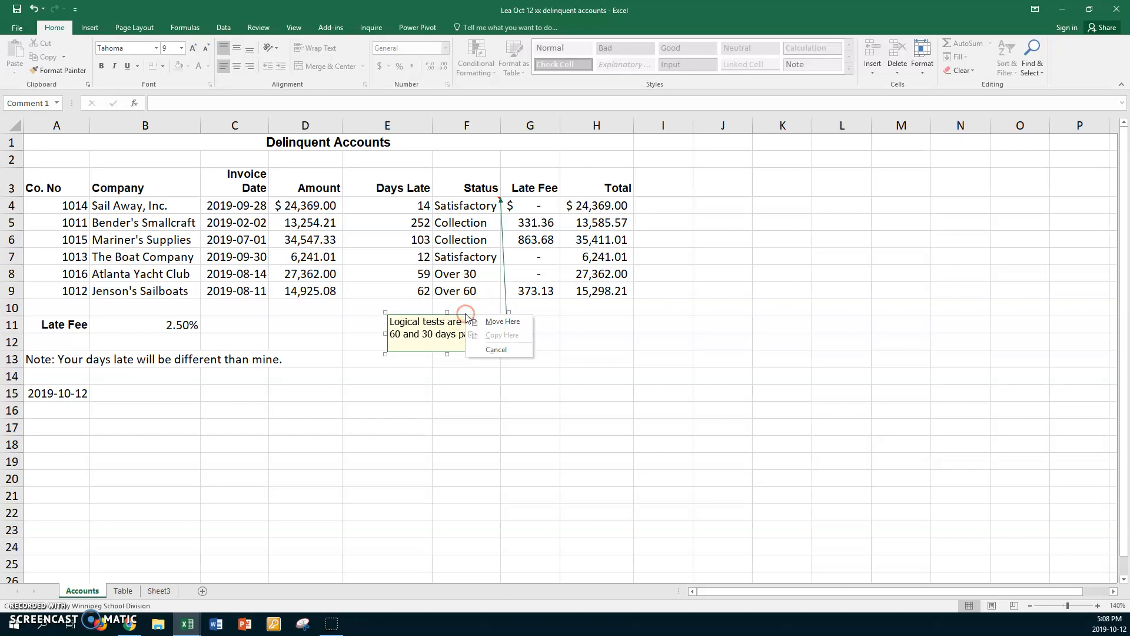
pyautogui.rightClick(463, 318)
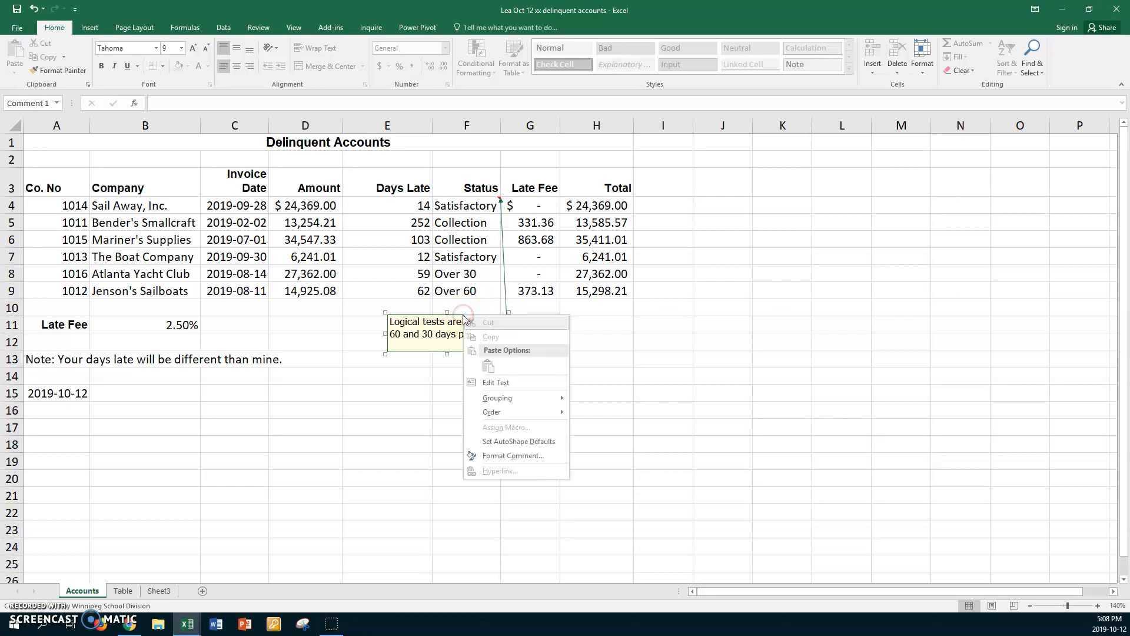
pyautogui.click(511, 457)
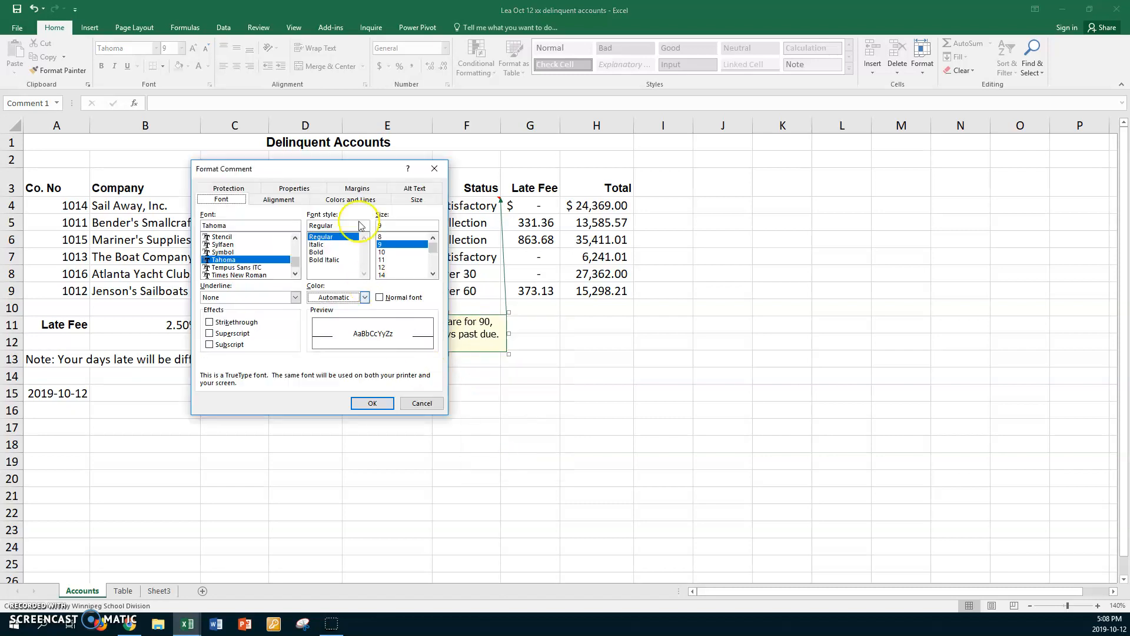
pyautogui.click(343, 170)
pyautogui.moveTo(343, 170); pyautogui.dragTo(223, 189)
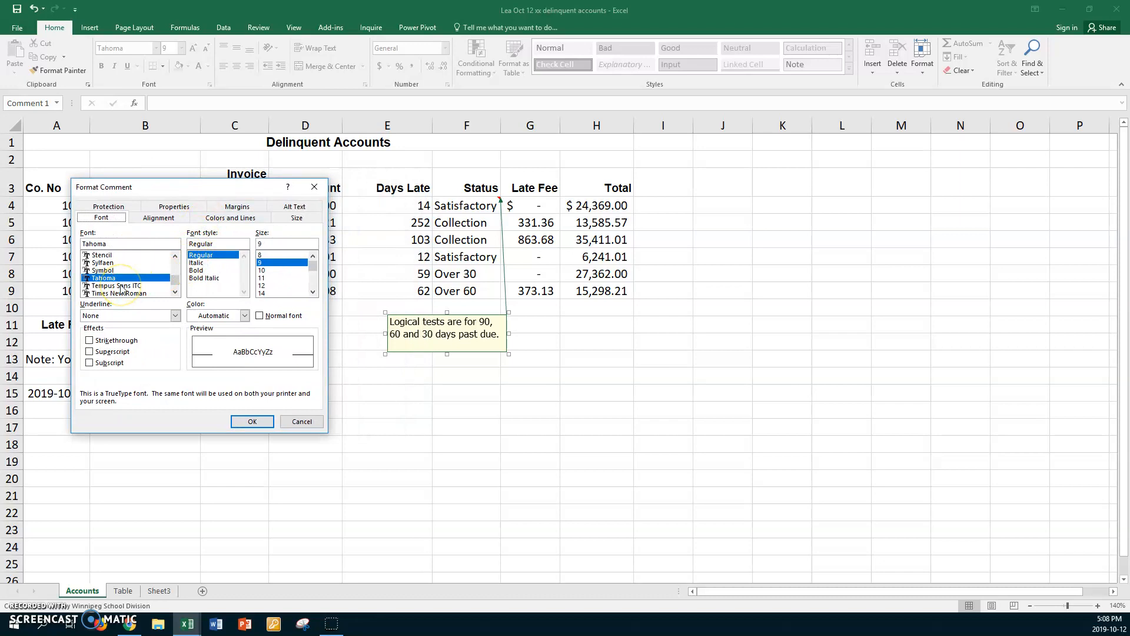
pyautogui.click(214, 279)
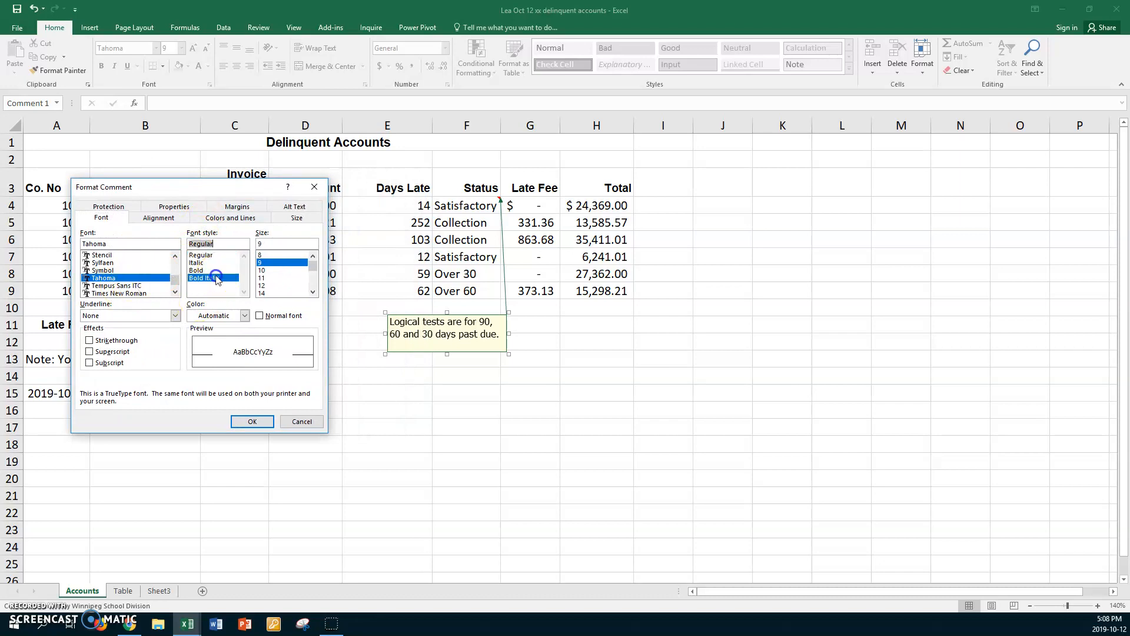
pyautogui.click(245, 315)
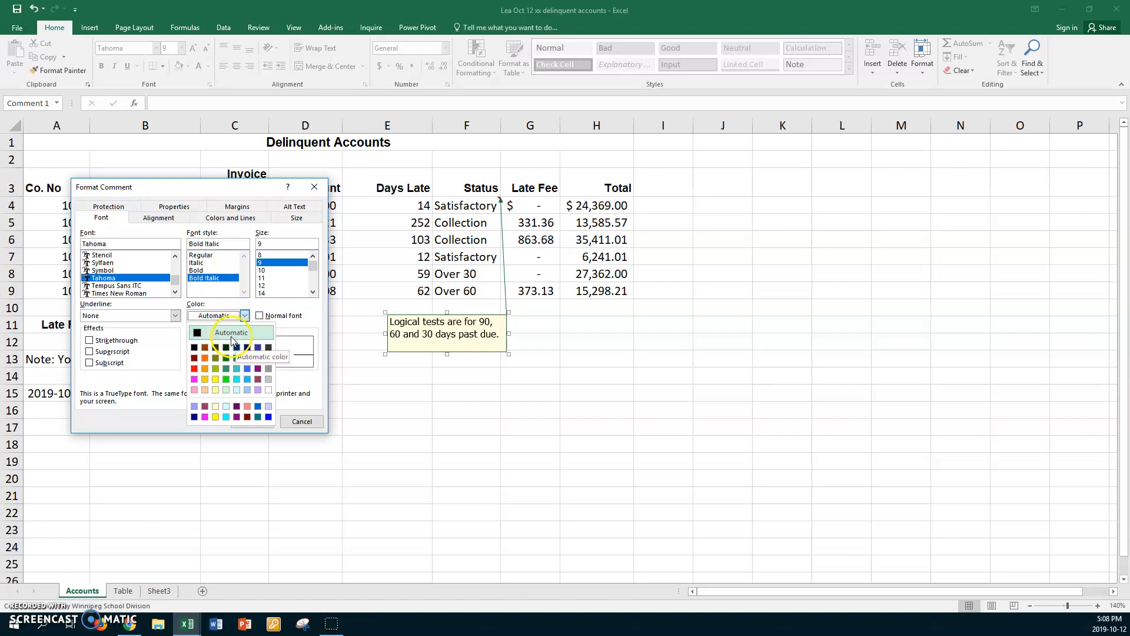
pyautogui.click(235, 219)
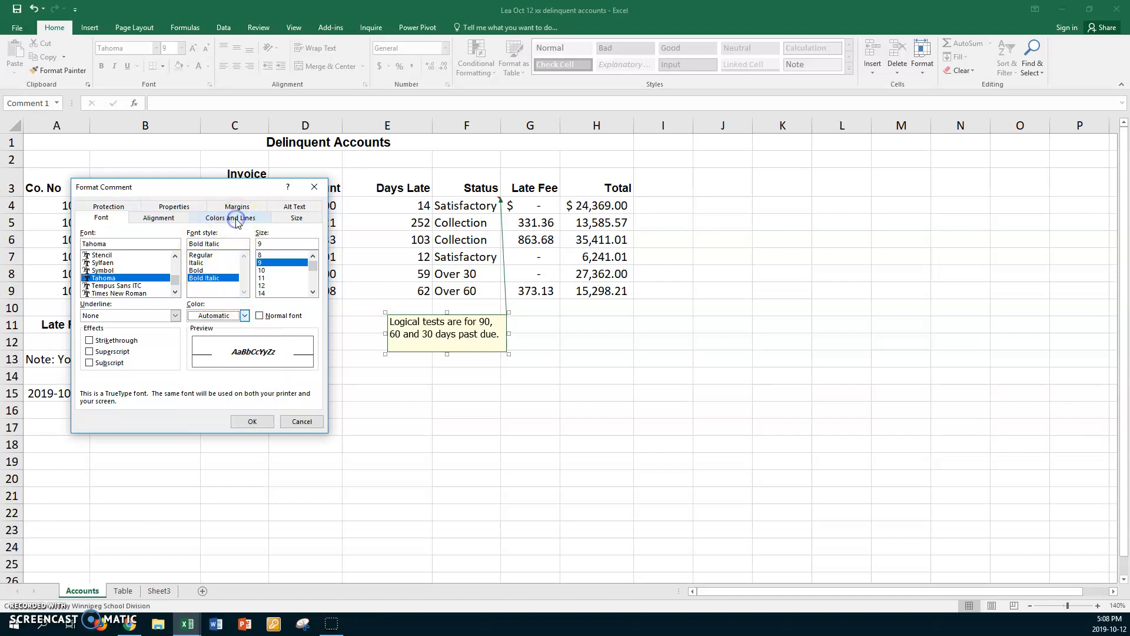
# Step: Give the comment box a turquoise fill and a pink outline with a weight of 1.25 pt, and apply the formatting
pyautogui.click(234, 218)
pyautogui.click(210, 246)
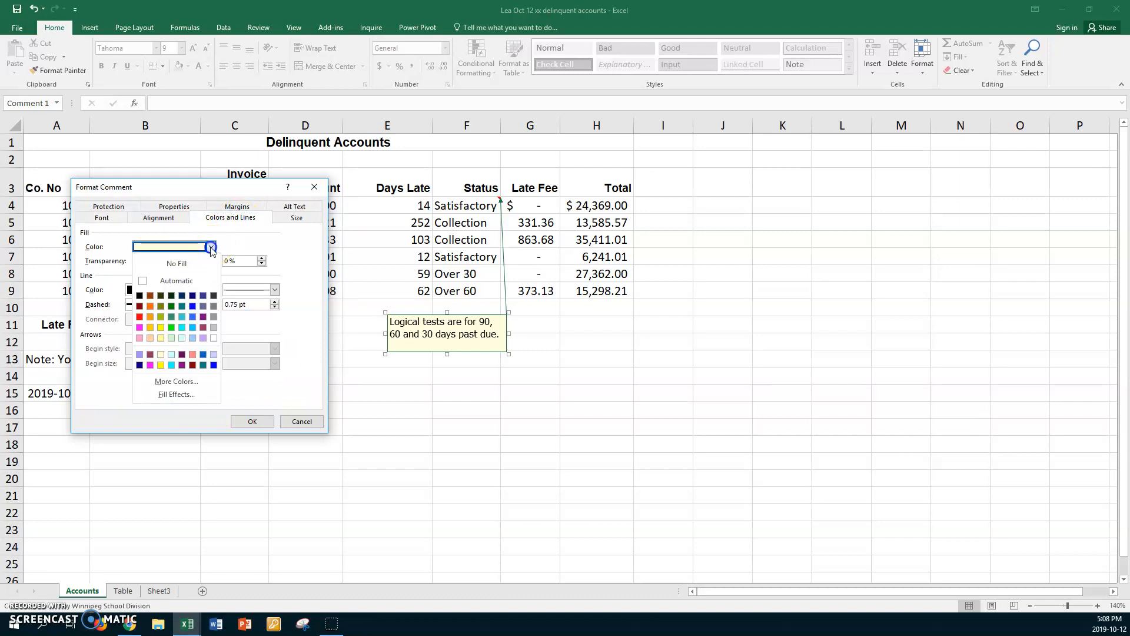
pyautogui.click(182, 327)
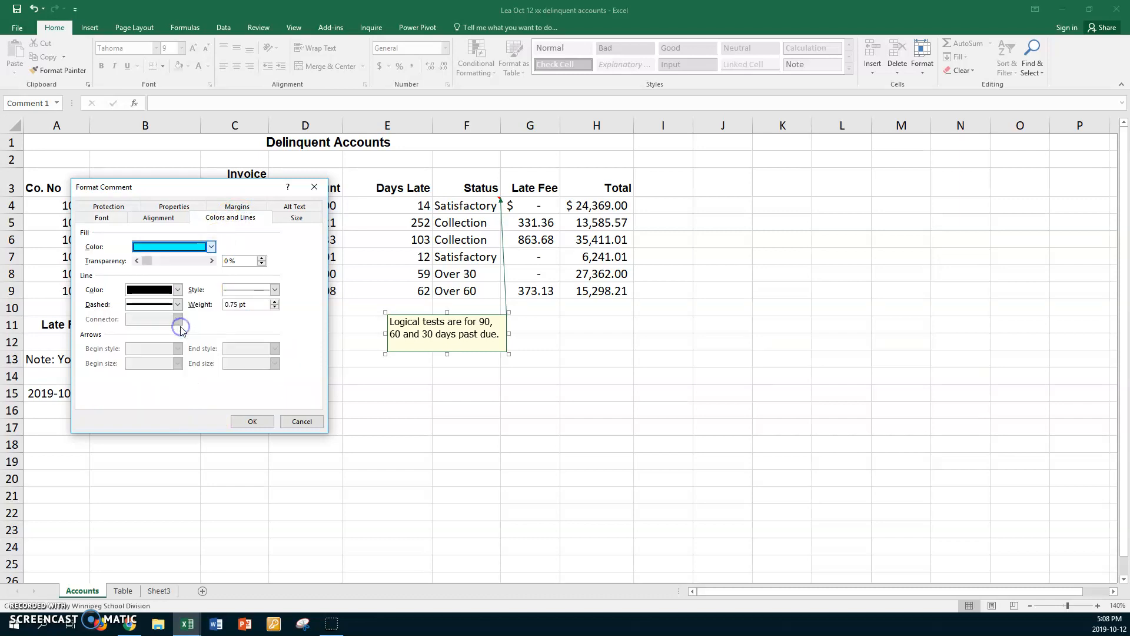
pyautogui.click(178, 289)
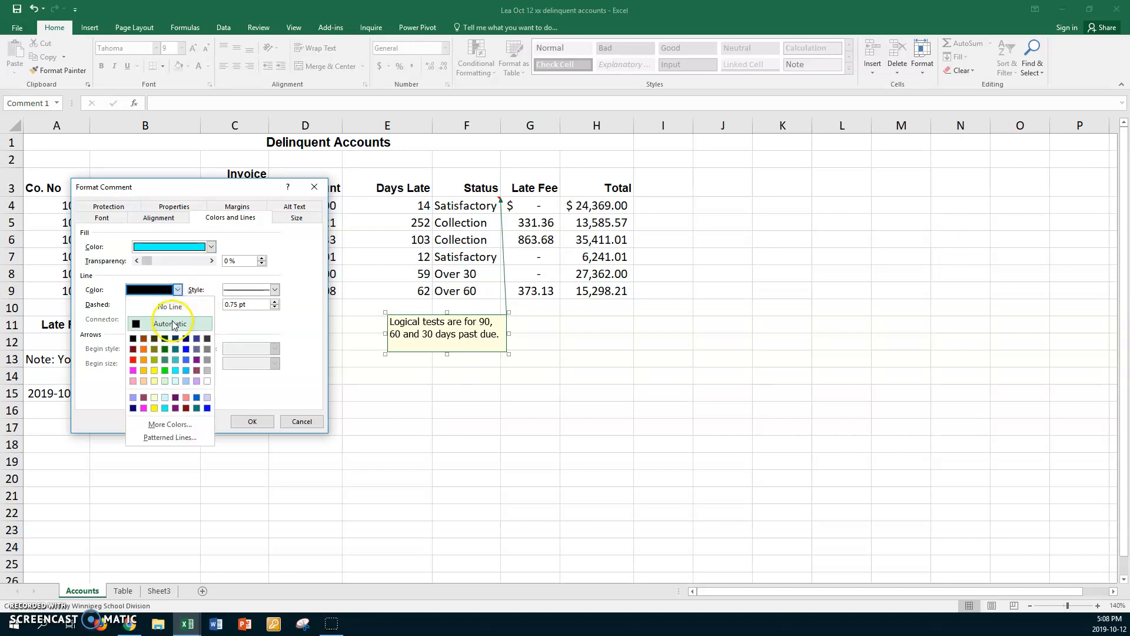
pyautogui.click(133, 370)
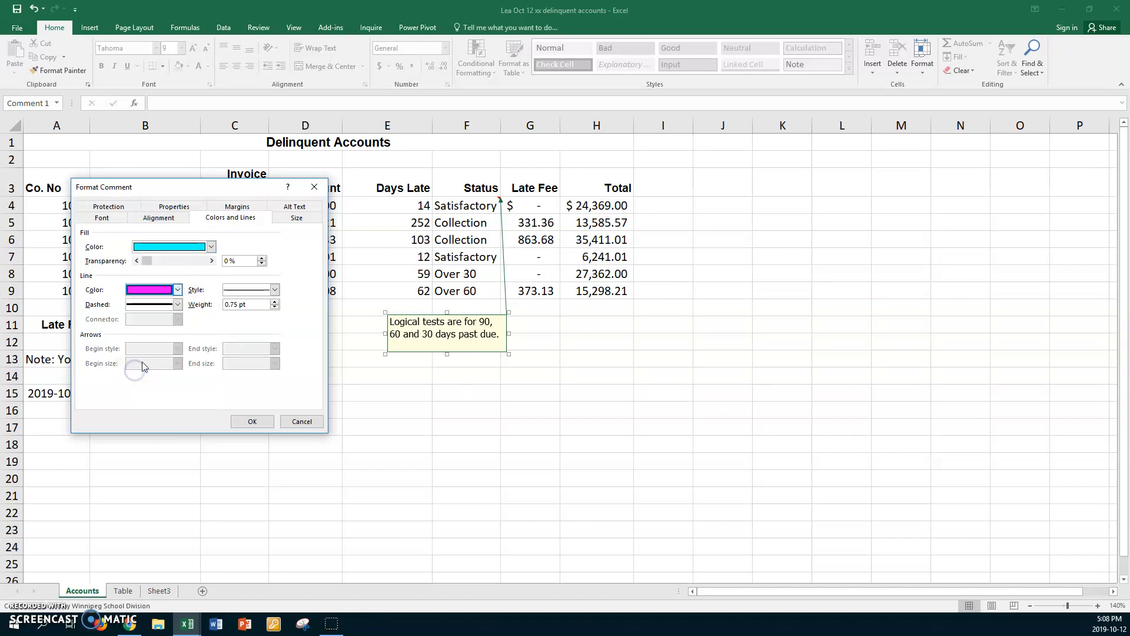
pyautogui.click(275, 302)
pyautogui.click(275, 302)
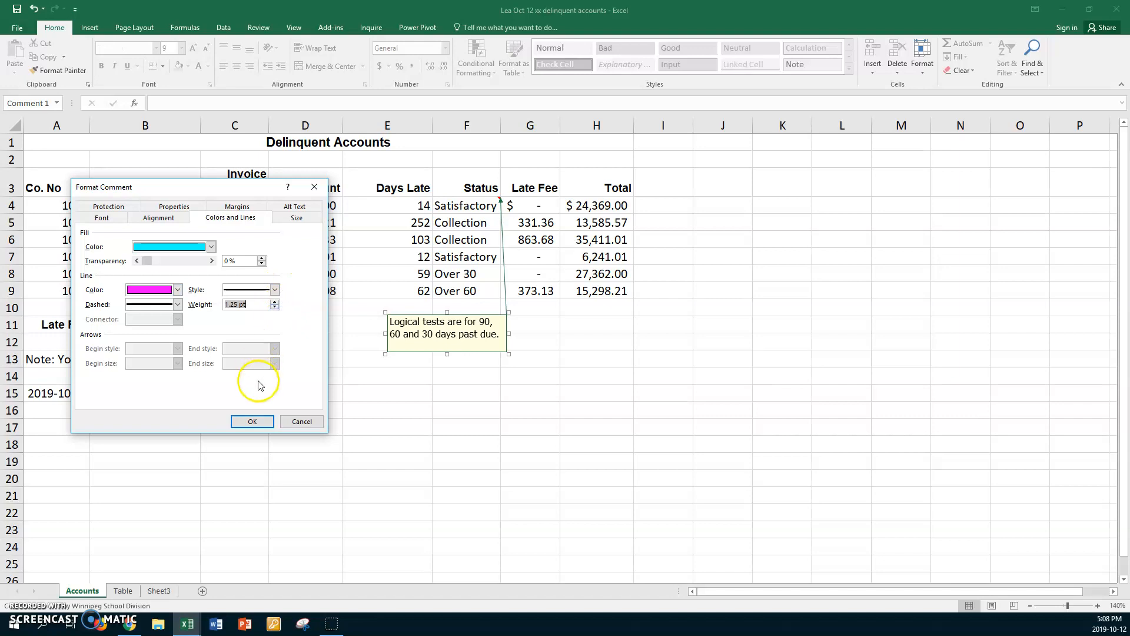
pyautogui.click(250, 424)
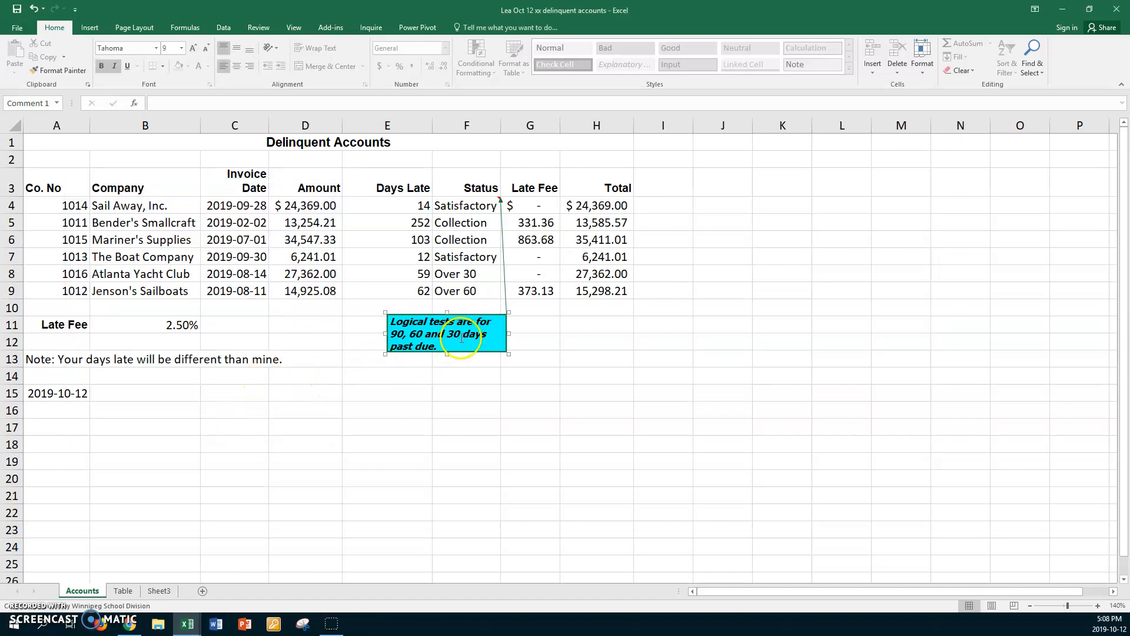
# Step: Set the comment's font color to pink and enlarge the comment box slightly
pyautogui.rightClick(426, 314)
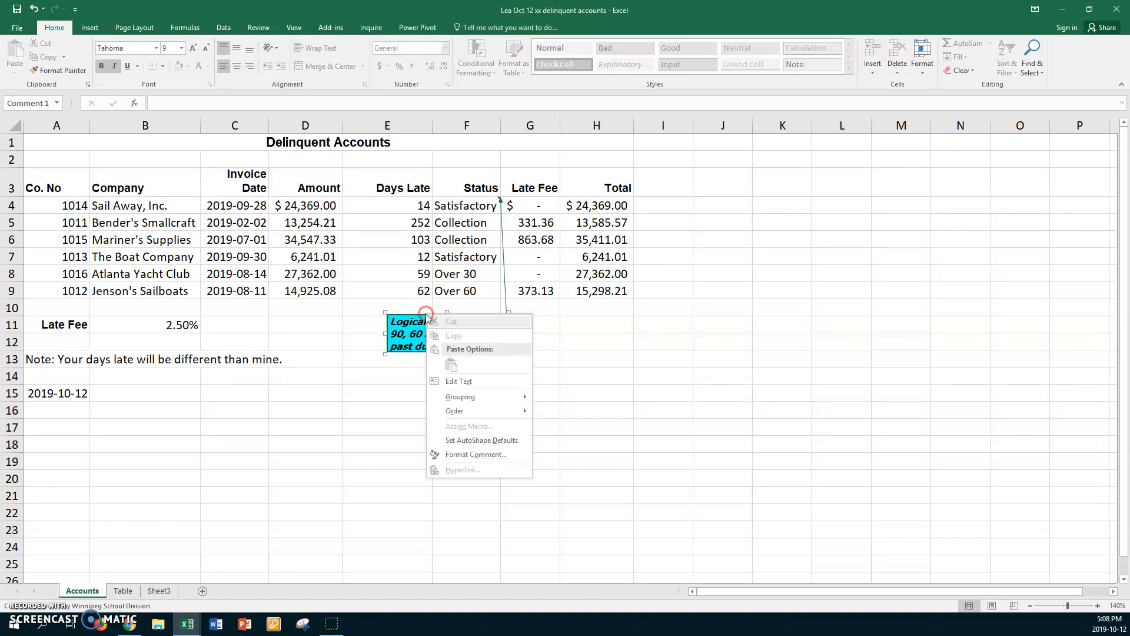
pyautogui.click(465, 453)
pyautogui.click(103, 217)
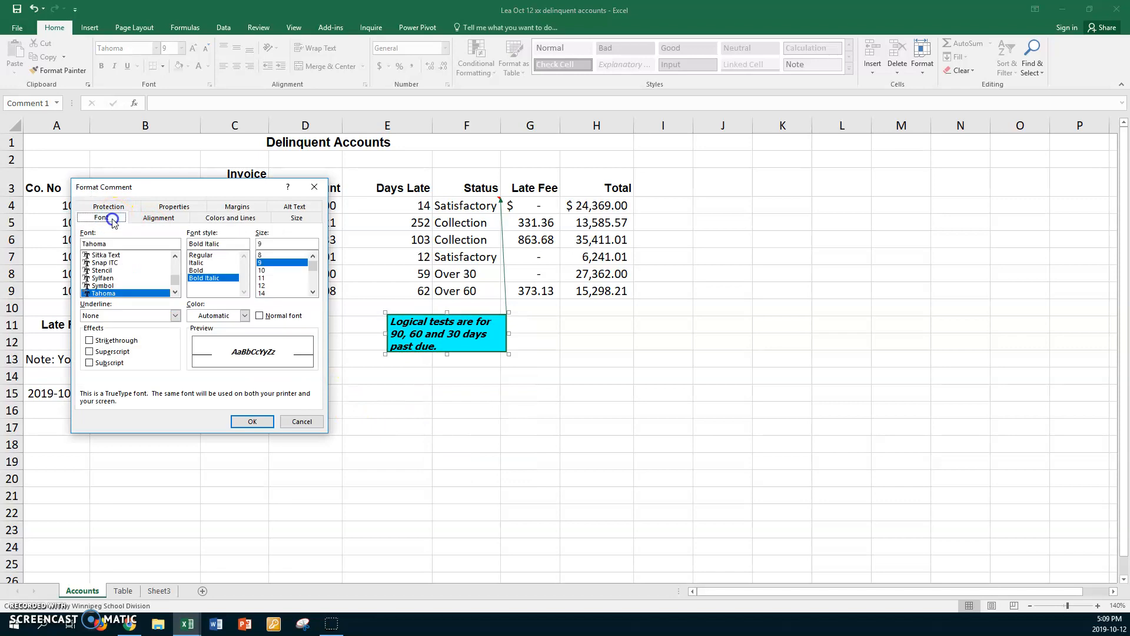
pyautogui.click(244, 316)
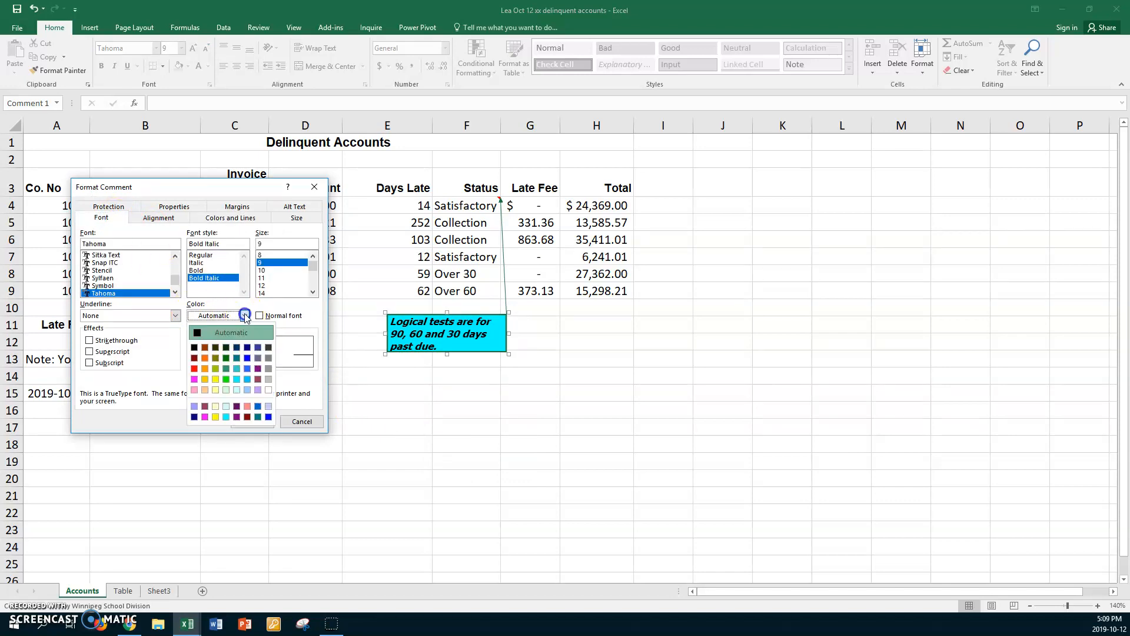
pyautogui.click(194, 378)
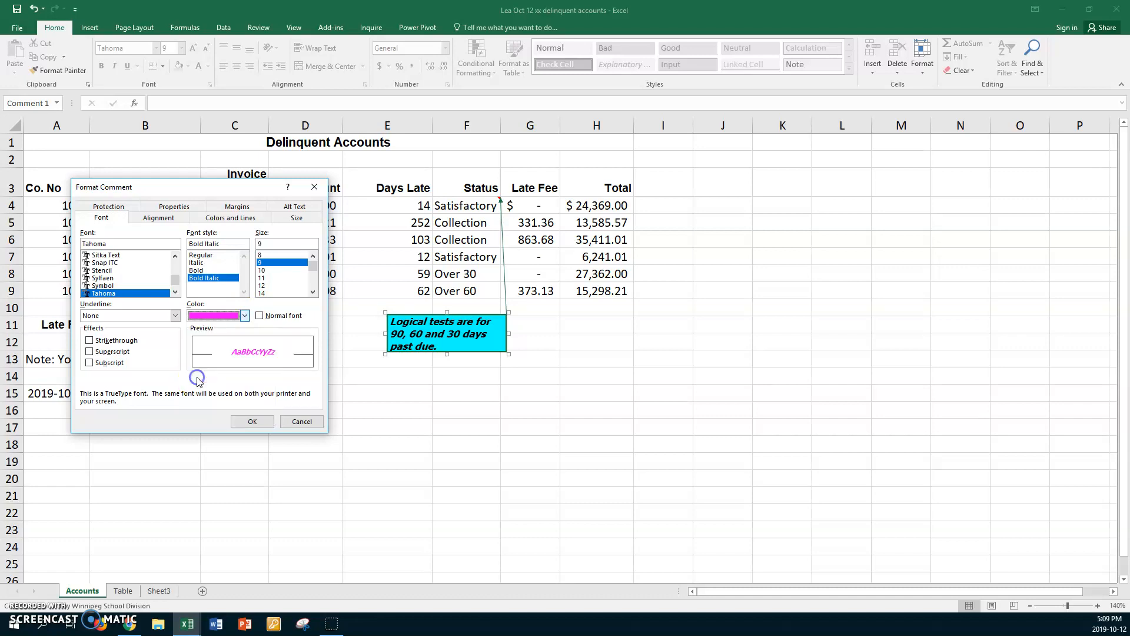
pyautogui.click(240, 425)
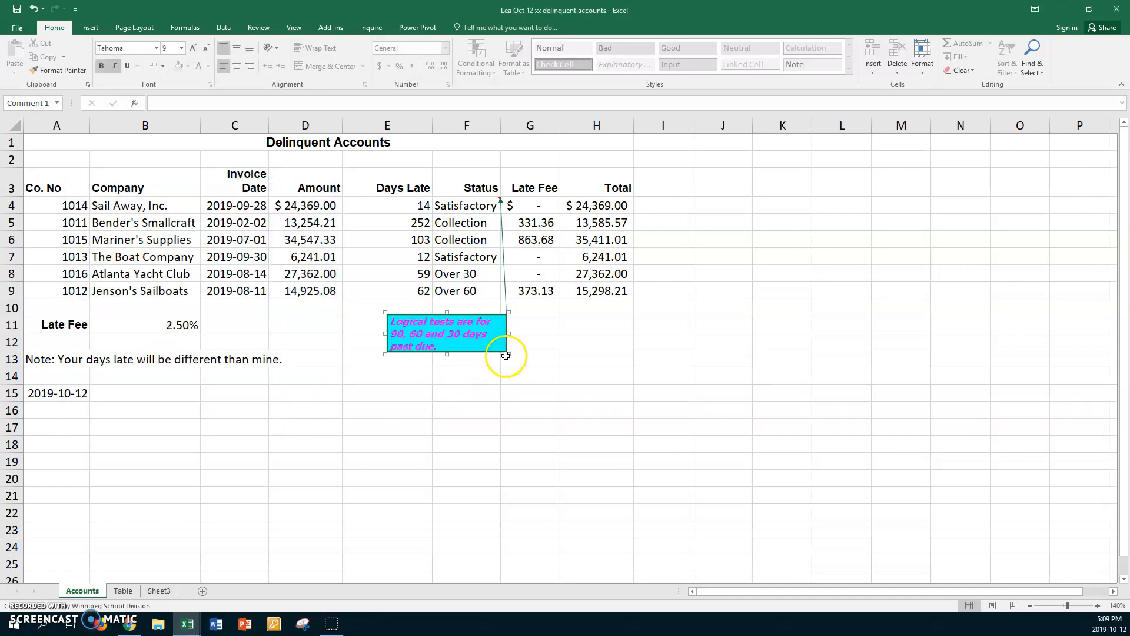
pyautogui.moveTo(511, 351); pyautogui.dragTo(515, 371)
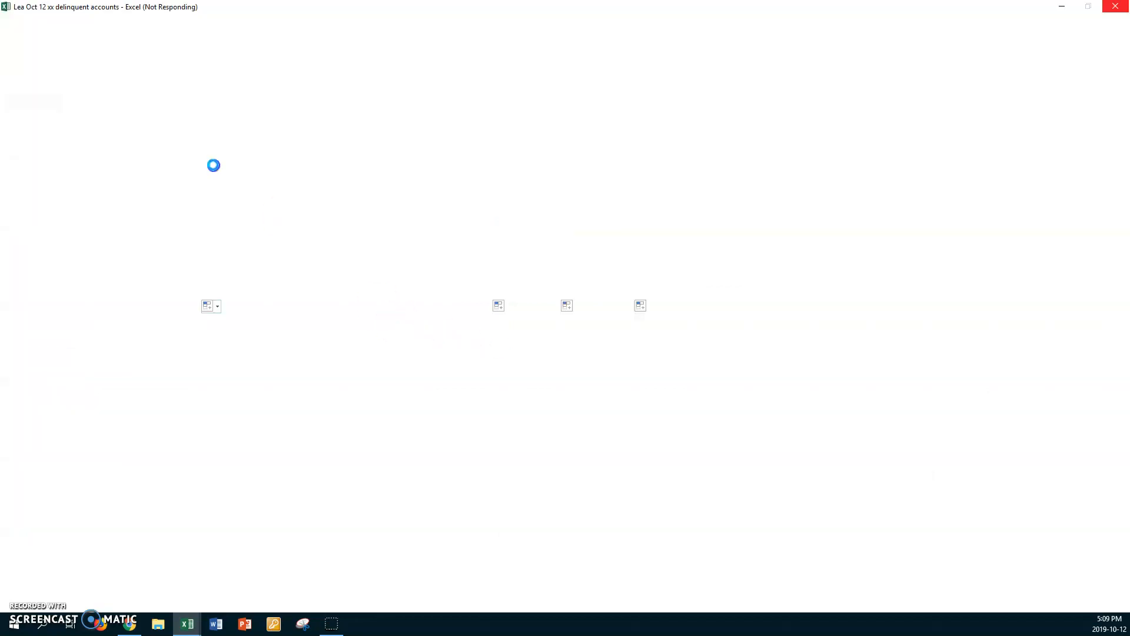
# Step: Close the unresponsive workbook window
pyautogui.click(1115, 7)
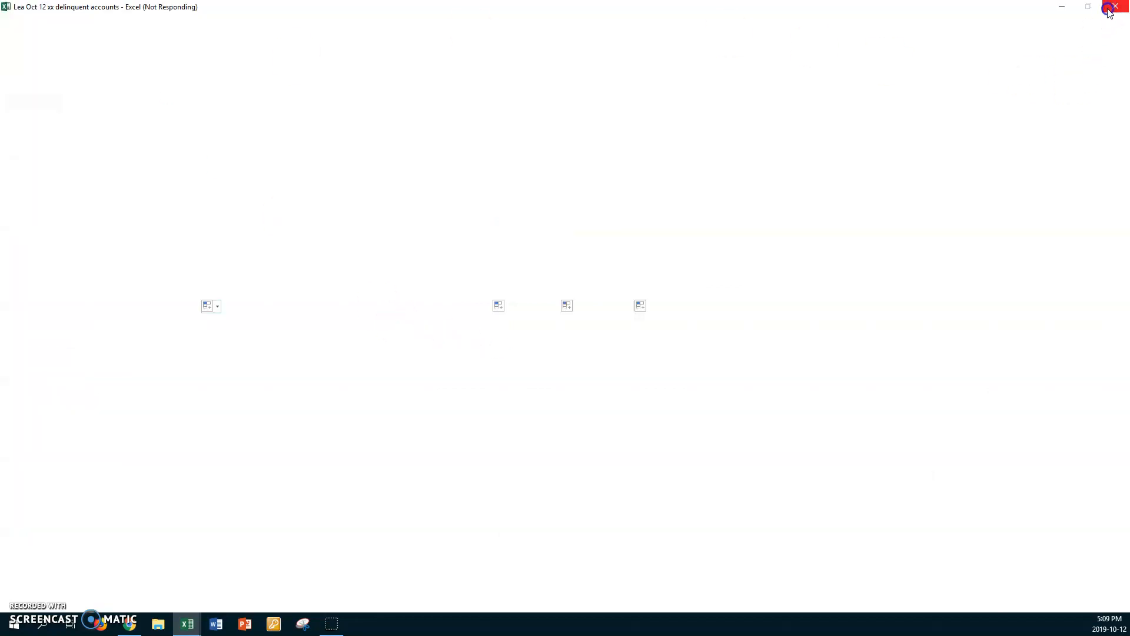